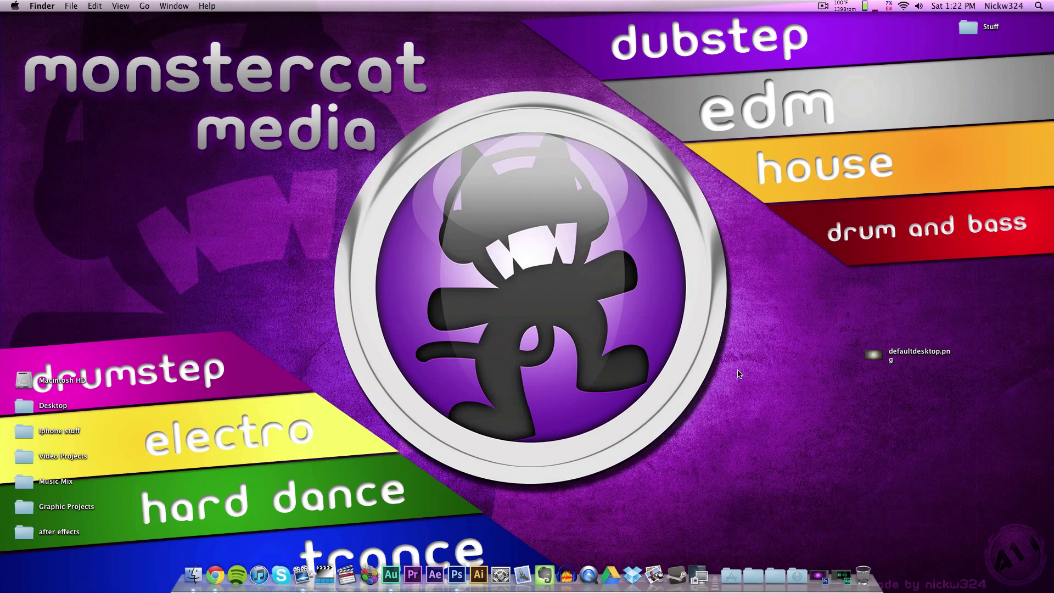
# Step: Open Mission Control from the top-right hot corner to show Dashboard, Desktop 1 and Desktop 2
pyautogui.moveTo(1052, 3)
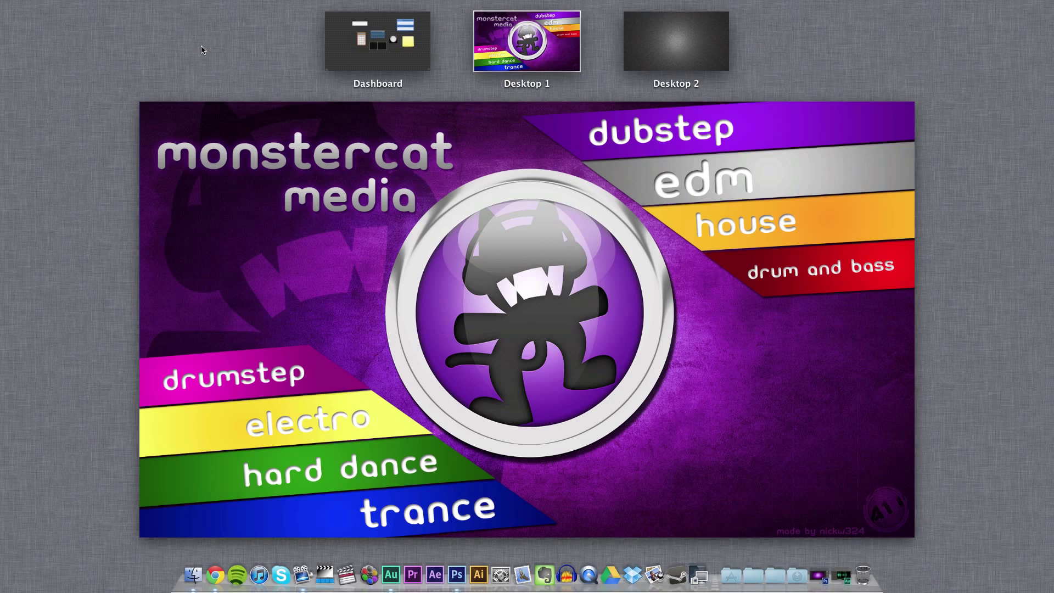
# Step: Leave Mission Control via the Desktop 1 preview, reopen it, and return to the Monstercat desktop
pyautogui.click(301, 148)
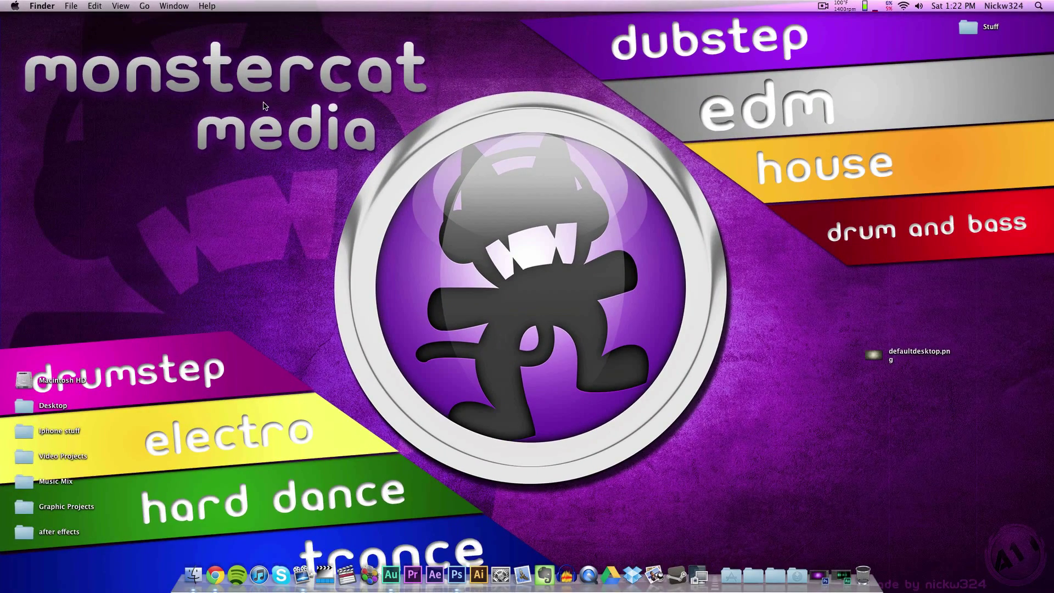
pyautogui.moveTo(1, 1)
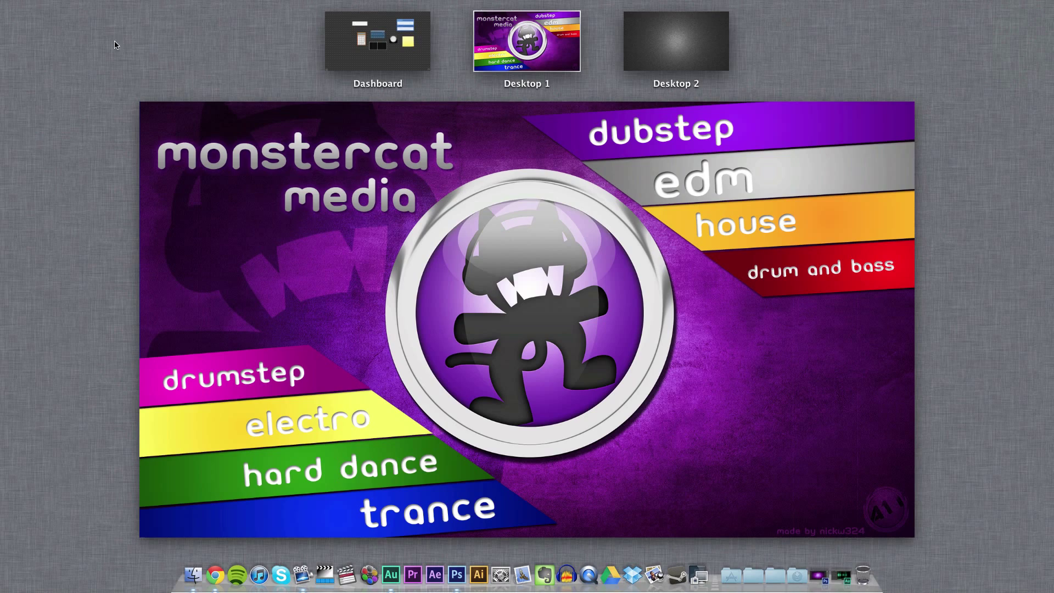
pyautogui.click(420, 195)
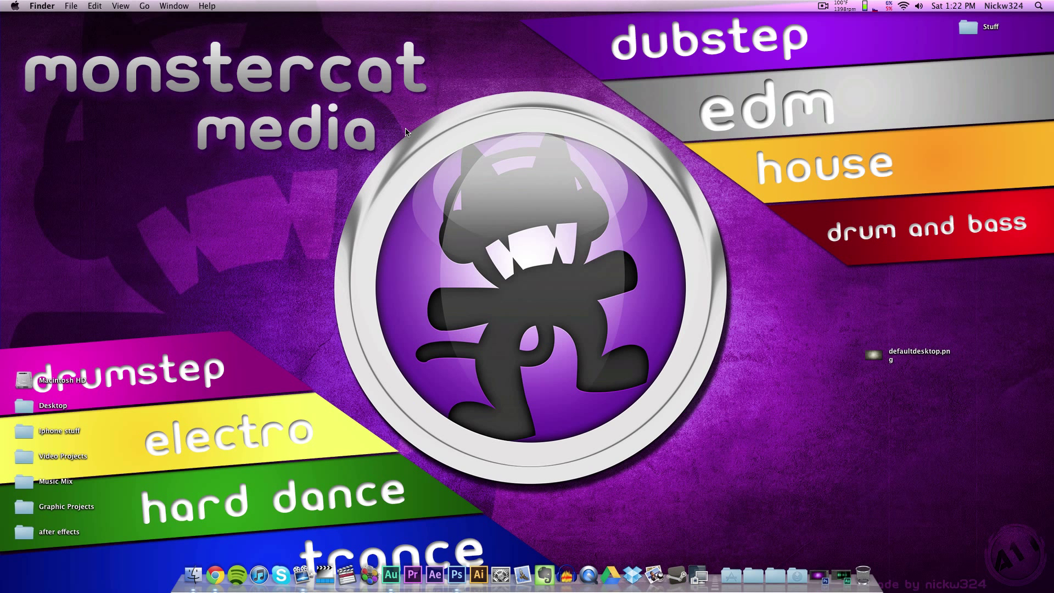
# Step: Confirm the display resolution is set to 1920 × 1080 in System Preferences > Displays
pyautogui.click(501, 573)
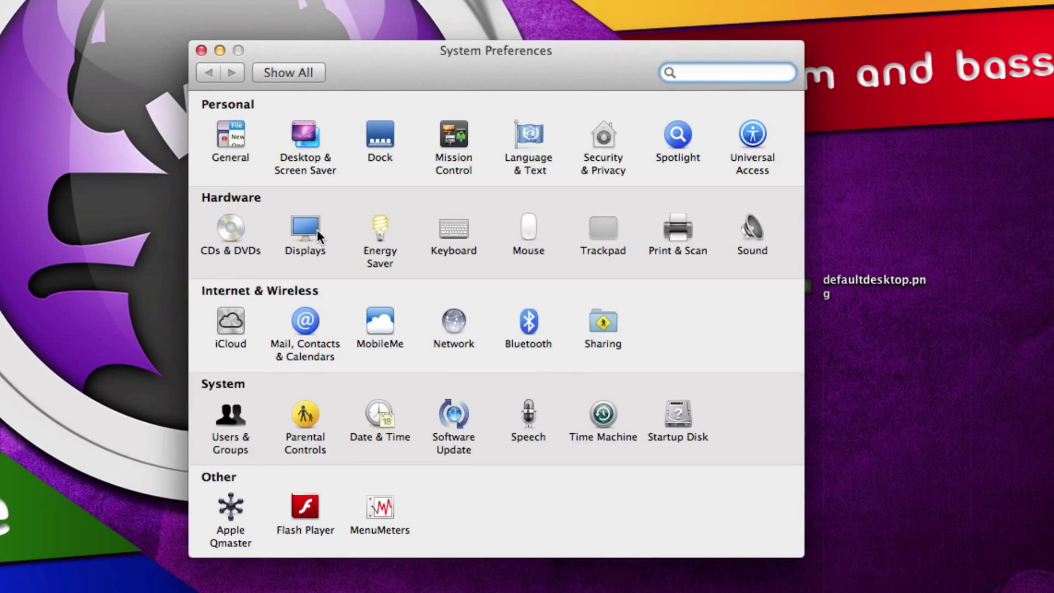
pyautogui.click(318, 231)
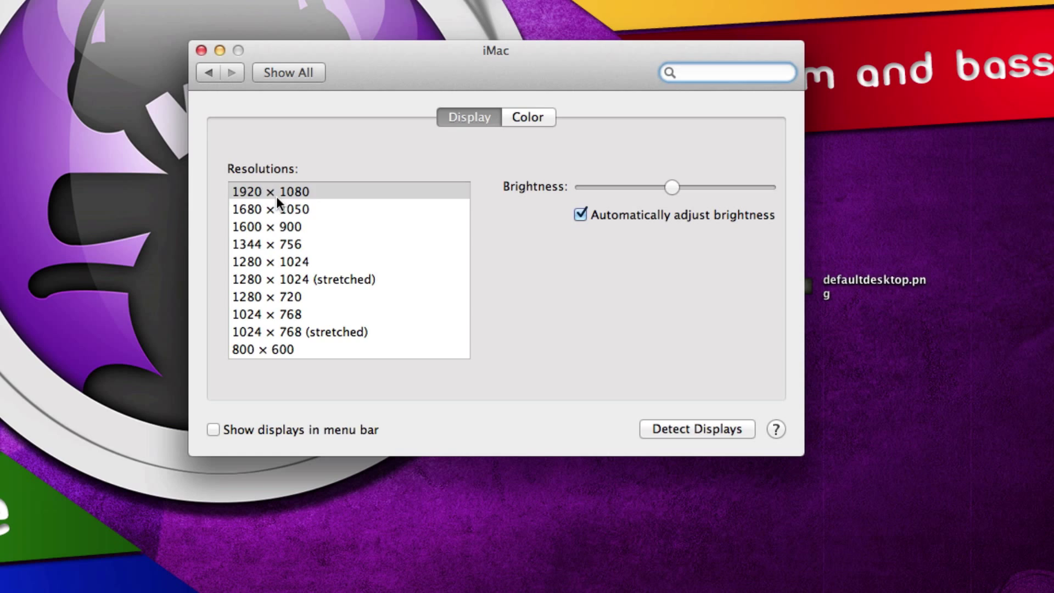
pyautogui.click(276, 196)
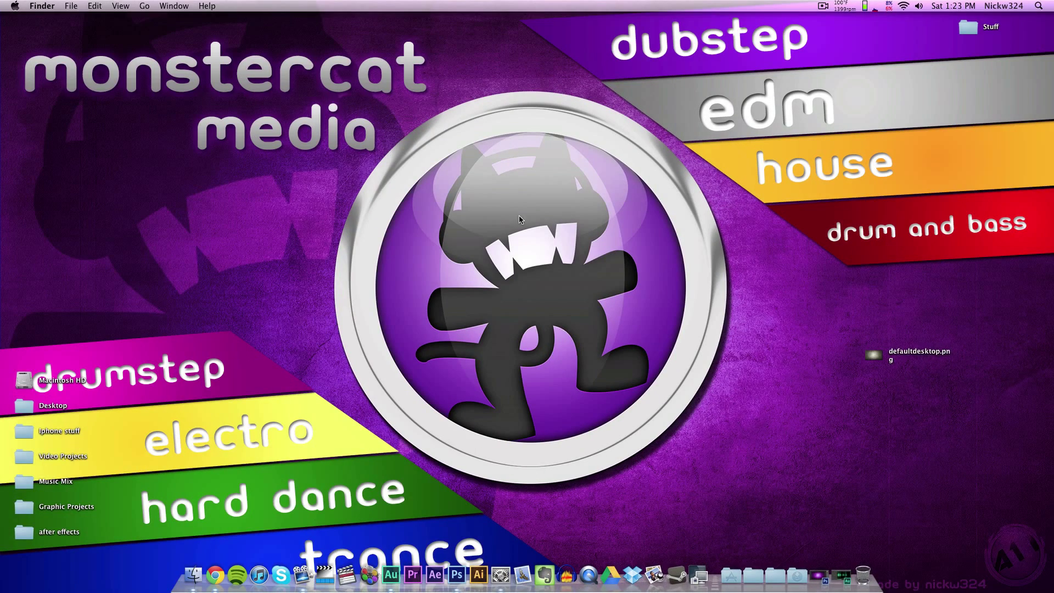
# Step: Toggle Mission Control, then restore the minimized Monstercat wallpaper #1.psd in Photoshop
pyautogui.hotkey('ctrl', 'Up')
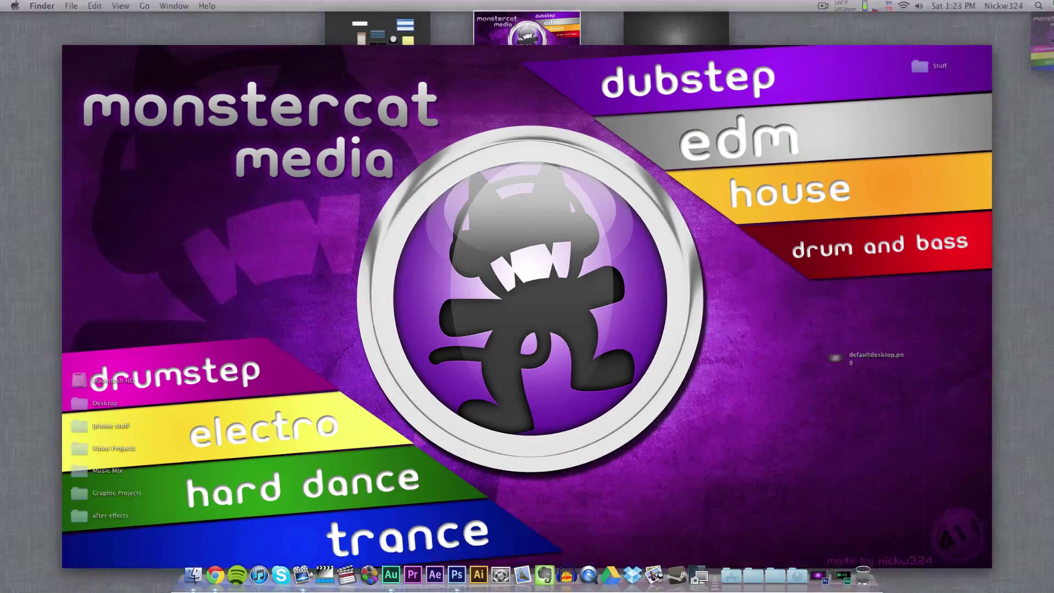
pyautogui.click(595, 229)
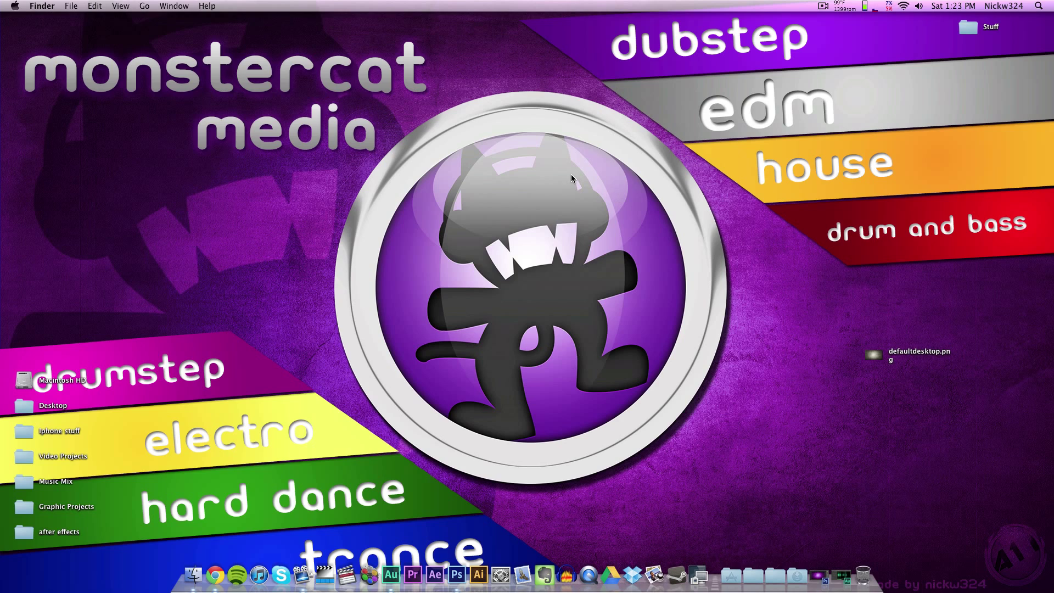
pyautogui.click(818, 575)
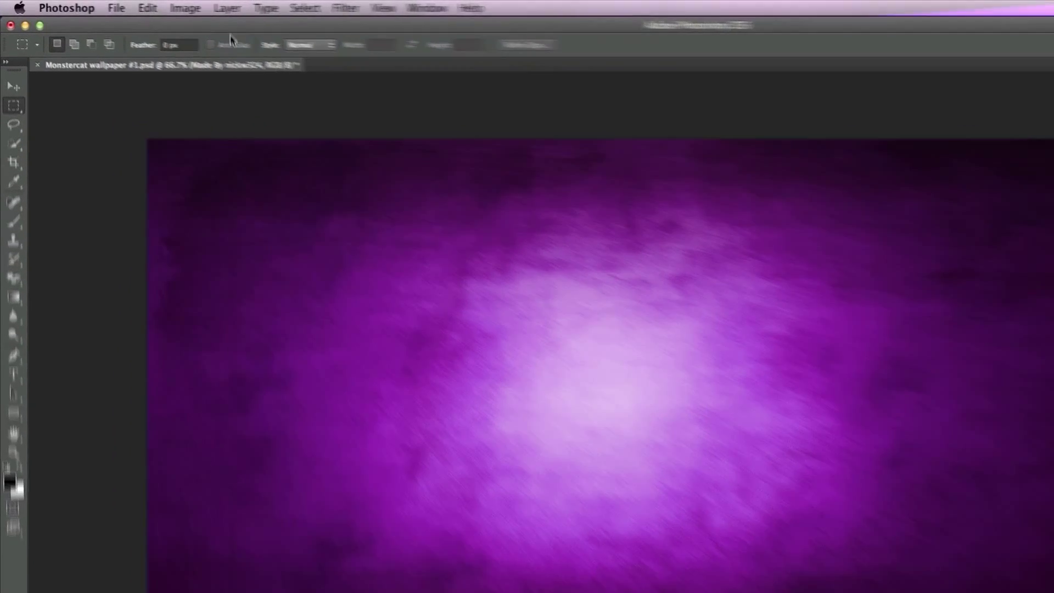
# Step: Check in Image Size that the wallpaper is 1920 × 1080 pixels, then cancel
pyautogui.click(146, 5)
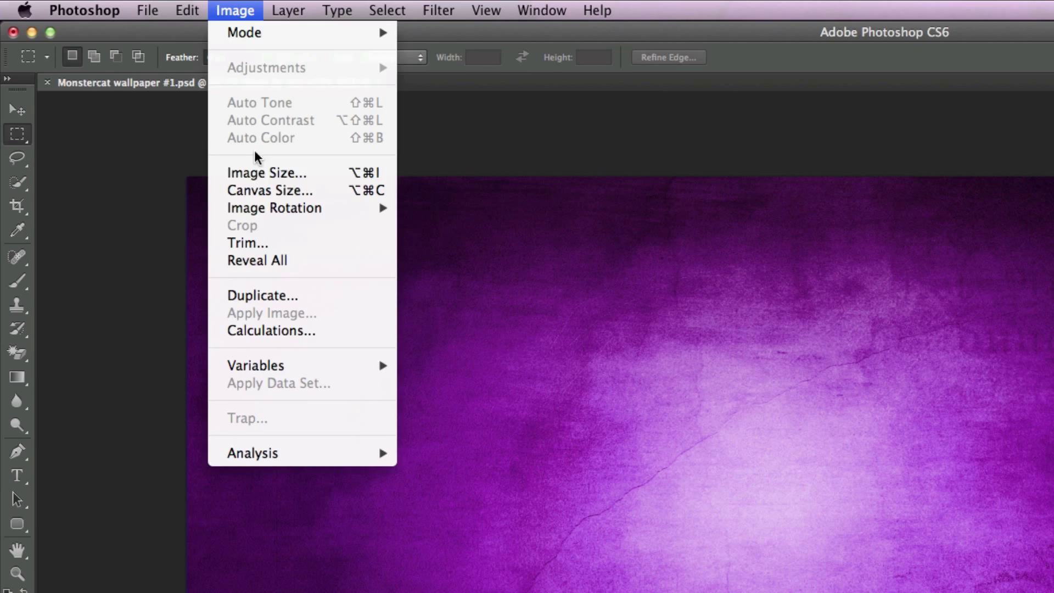
pyautogui.click(256, 175)
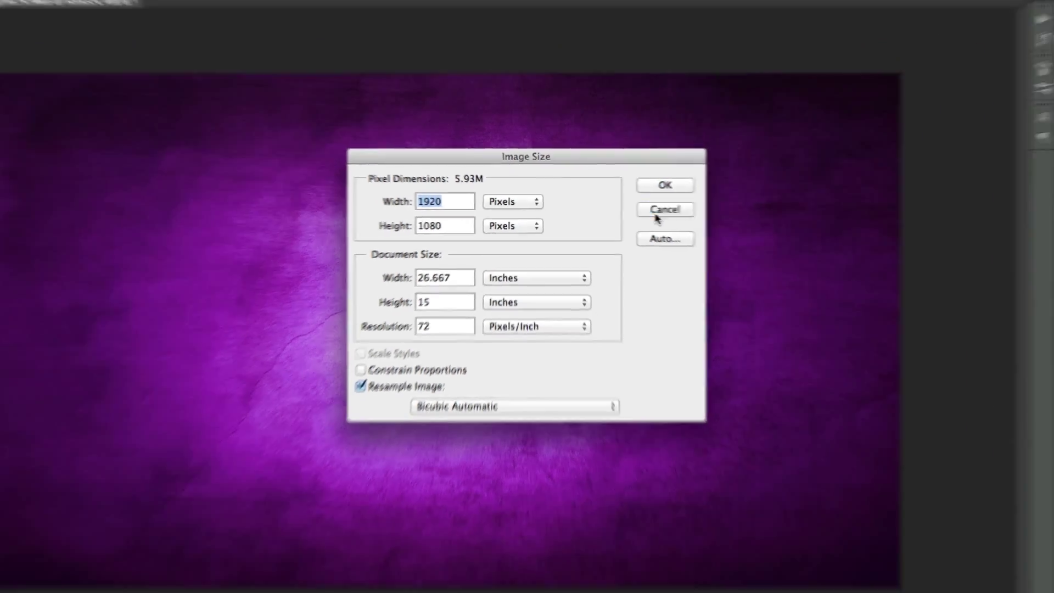
pyautogui.click(655, 214)
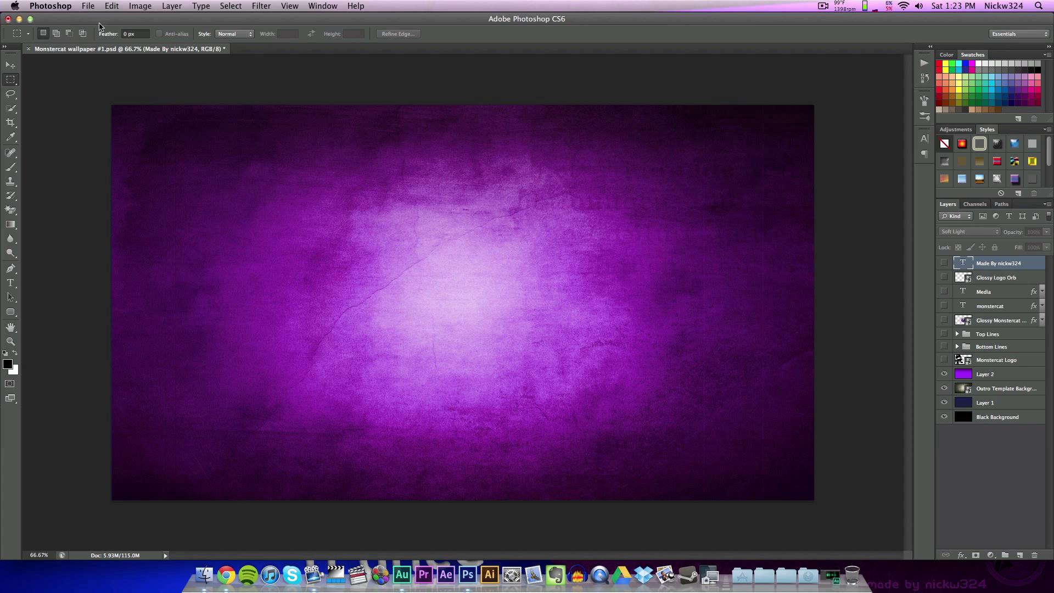
# Step: Take Photoshop out of full-screen and minimize its window
pyautogui.click(24, 21)
pyautogui.press('super+m')
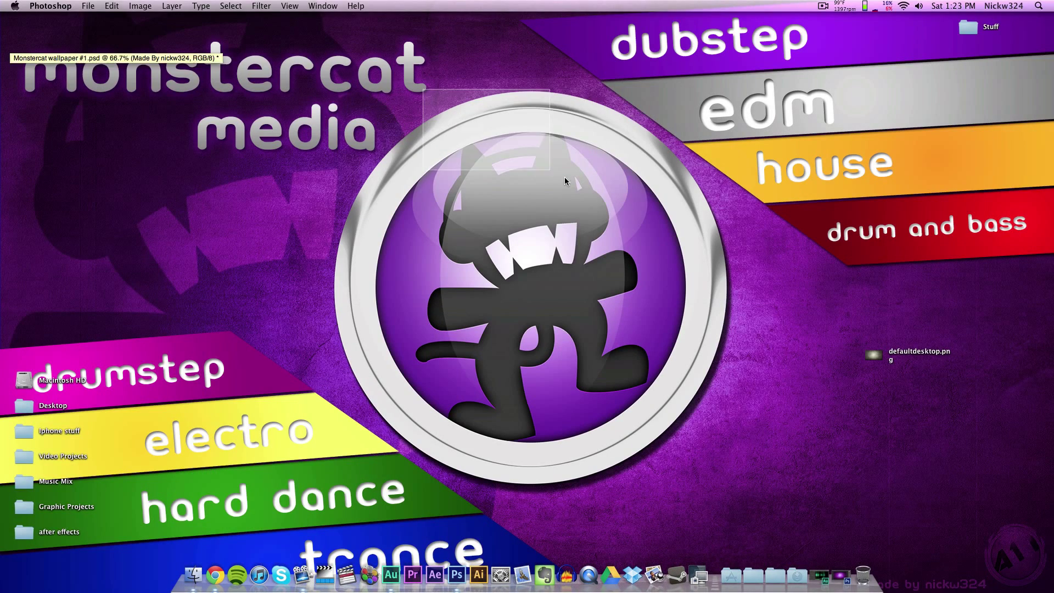
pyautogui.click(438, 105)
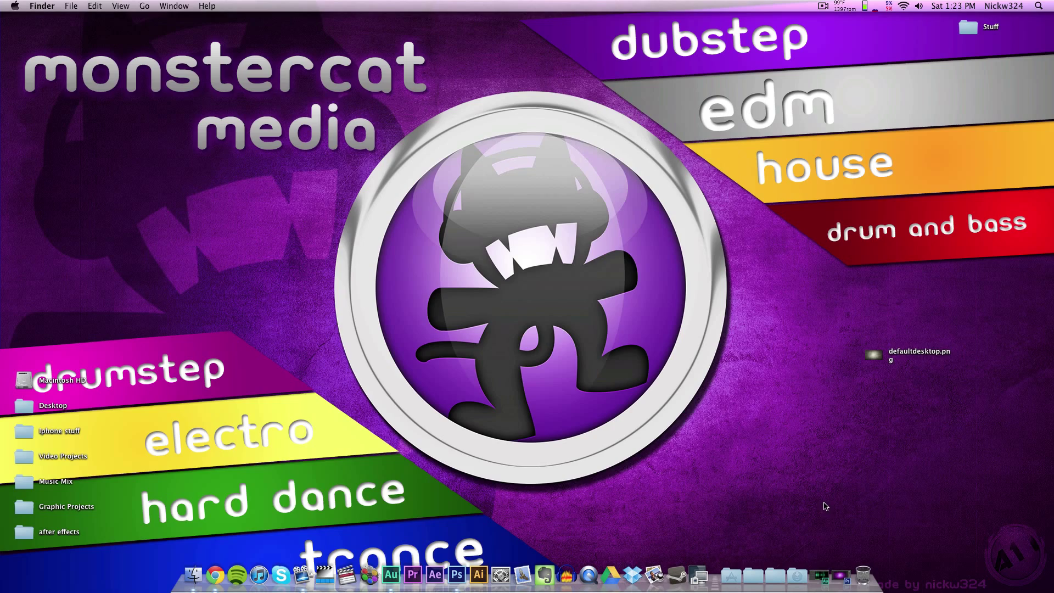
# Step: Save the wallpaper to the Desktop as Monstercat wallpaper #1.png in PNG format
pyautogui.click(840, 575)
pyautogui.click(87, 5)
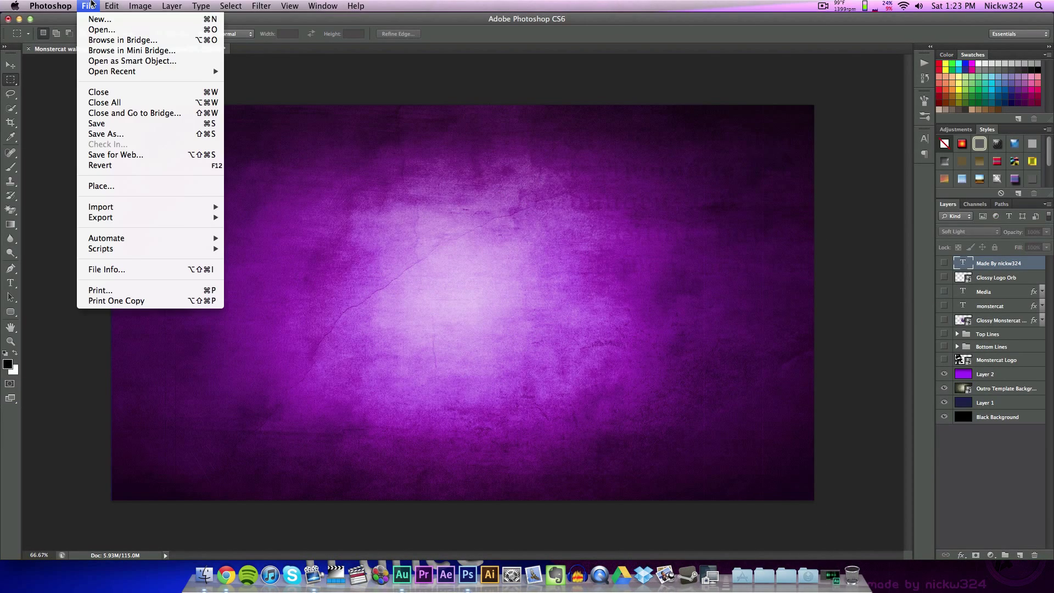
pyautogui.click(105, 134)
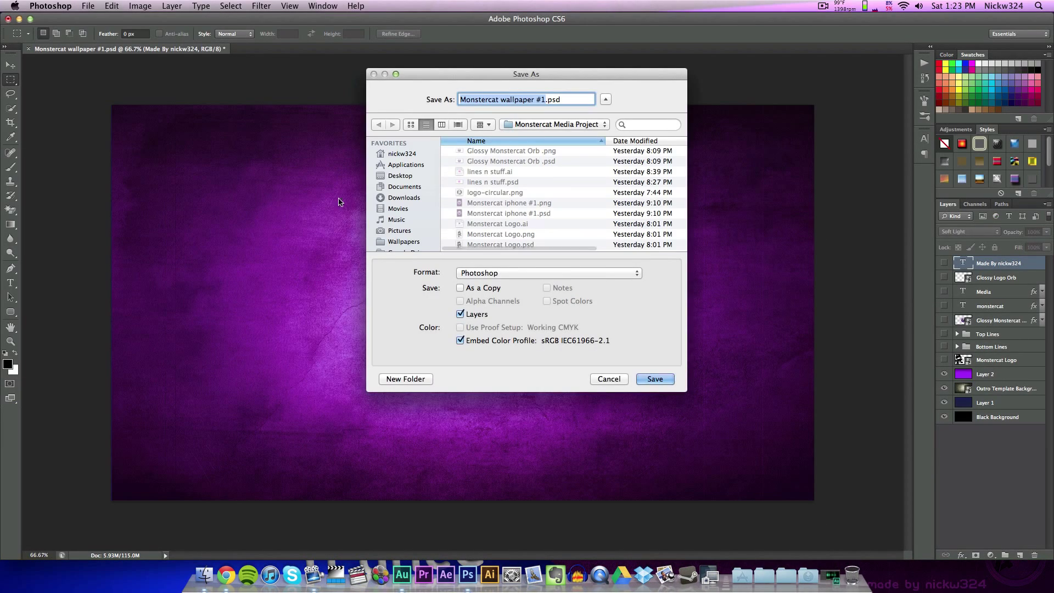
pyautogui.click(403, 176)
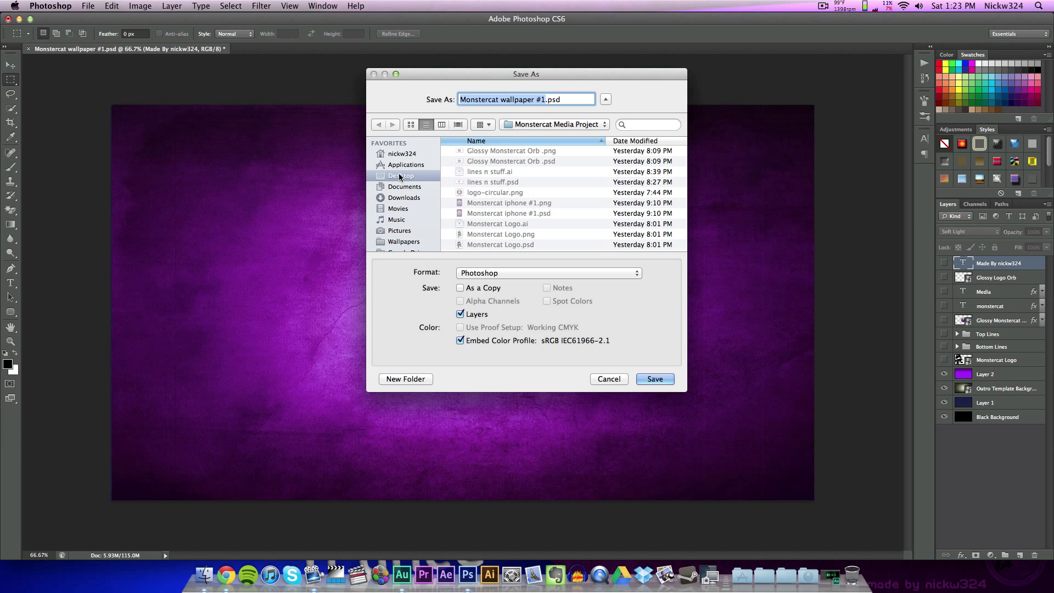
pyautogui.click(497, 277)
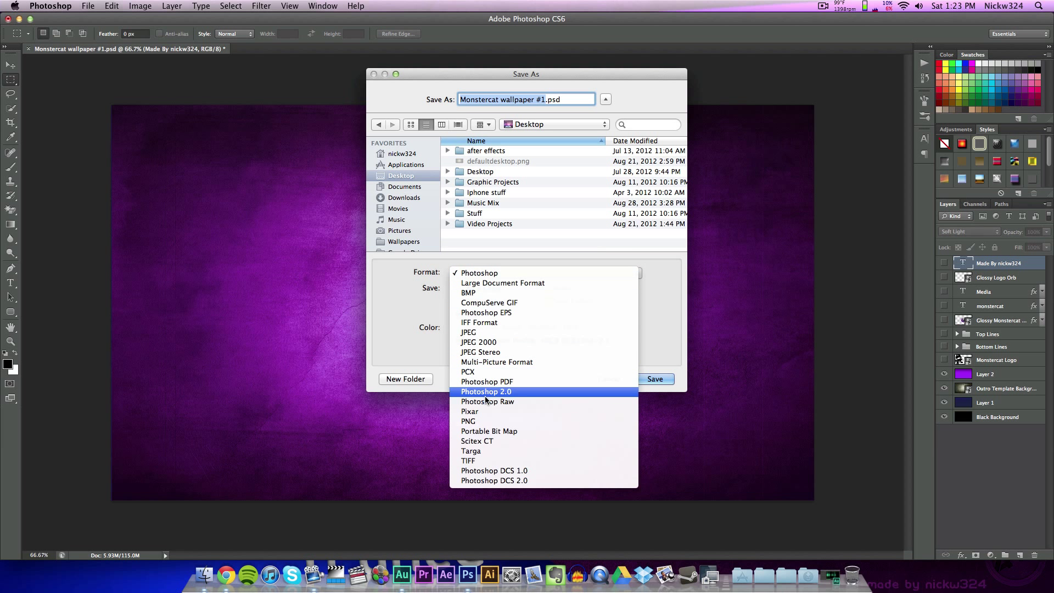
pyautogui.click(488, 423)
pyautogui.click(639, 381)
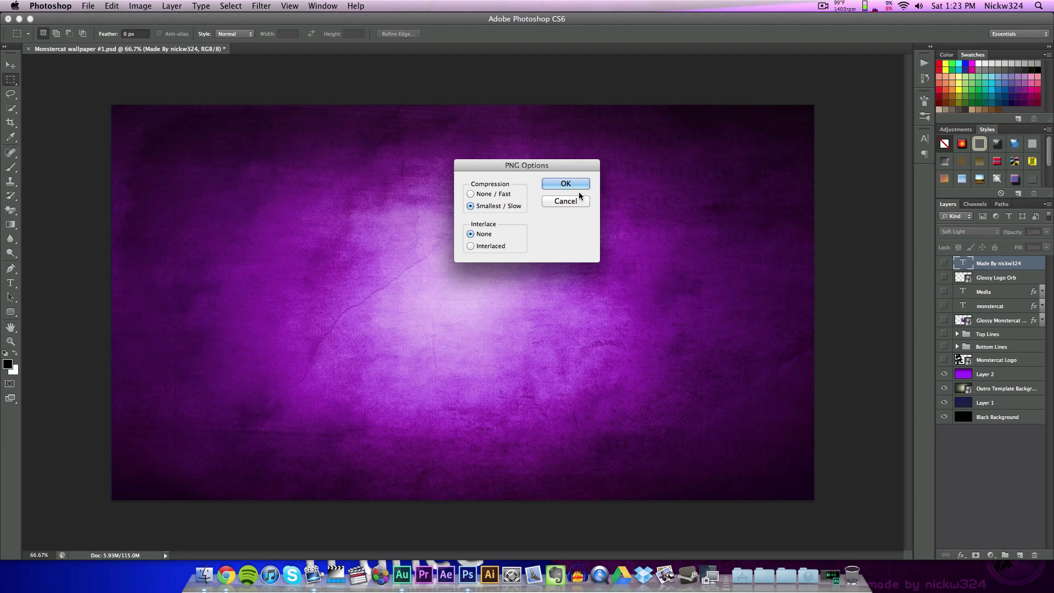
pyautogui.click(573, 184)
# Step: Quit Photoshop once the save has finished
pyautogui.click(50, 6)
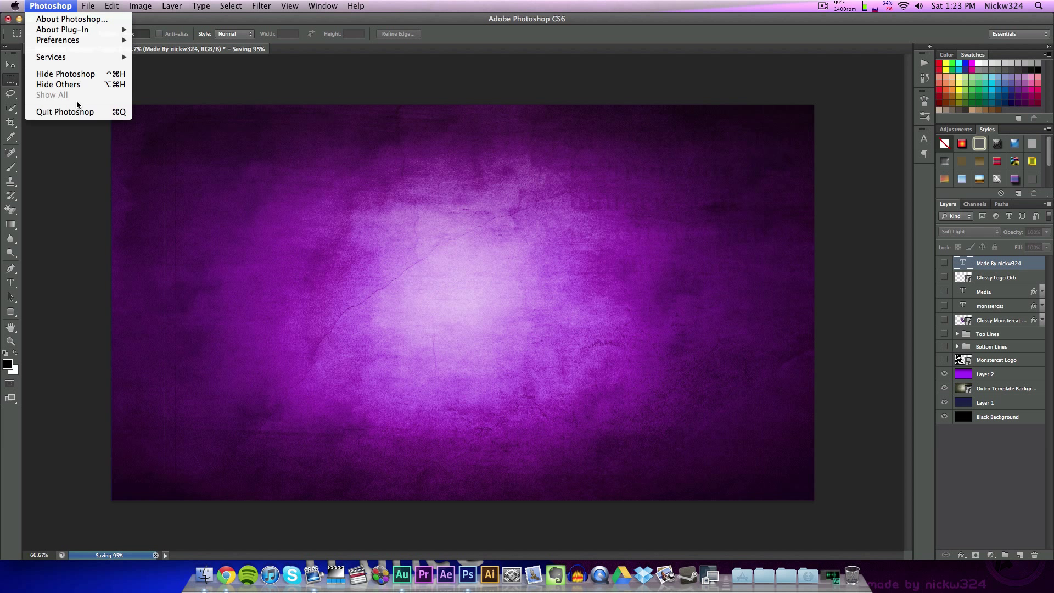
pyautogui.click(77, 110)
pyautogui.click(608, 223)
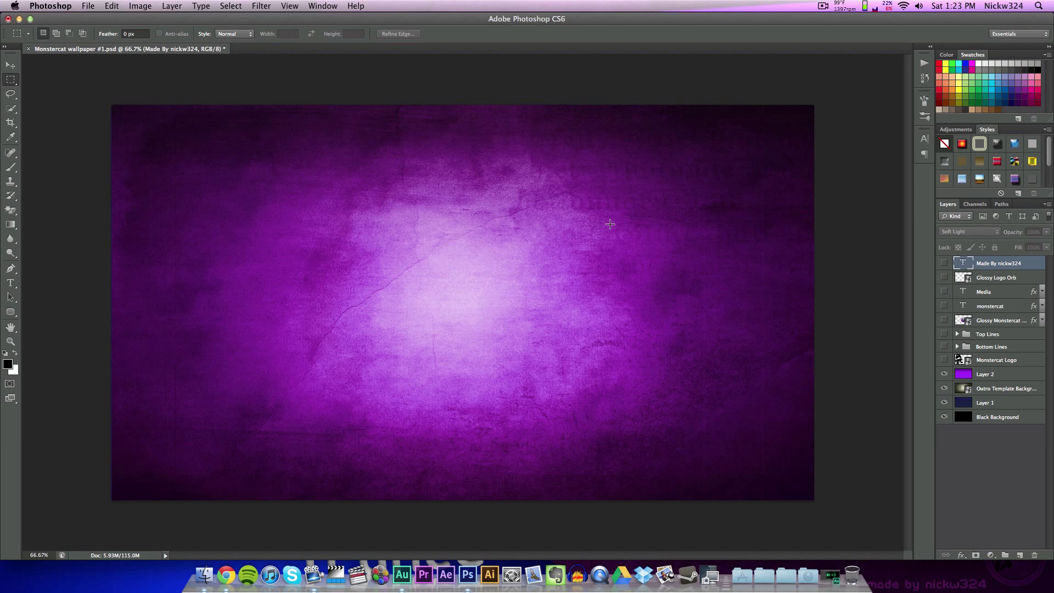
pyautogui.click(50, 6)
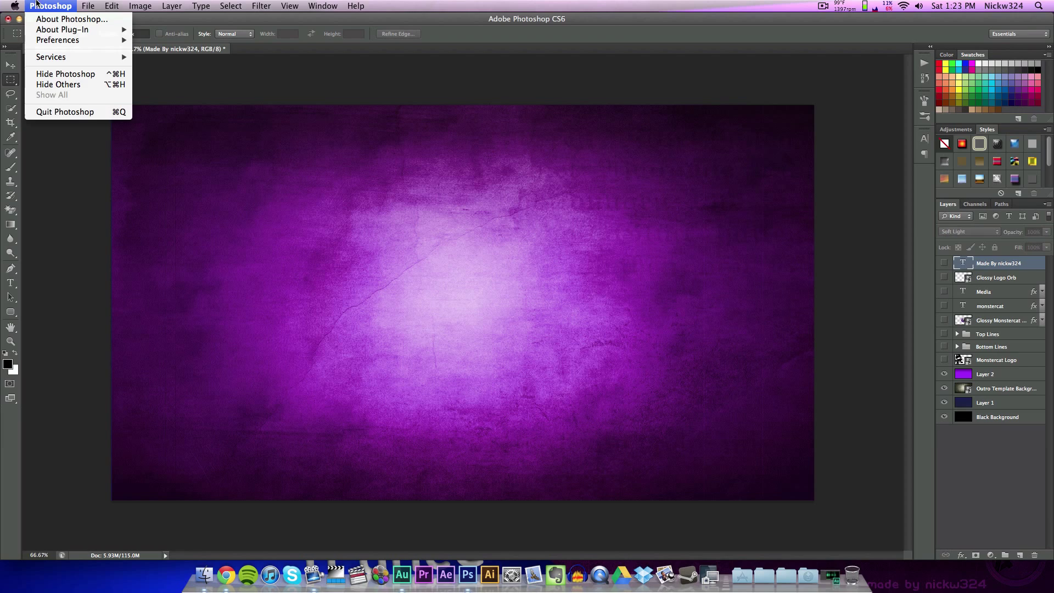
pyautogui.click(80, 110)
# Step: Discard unsaved changes, move the PNG below defaultdesktop.png, preview it, and check Mission Control
pyautogui.click(488, 200)
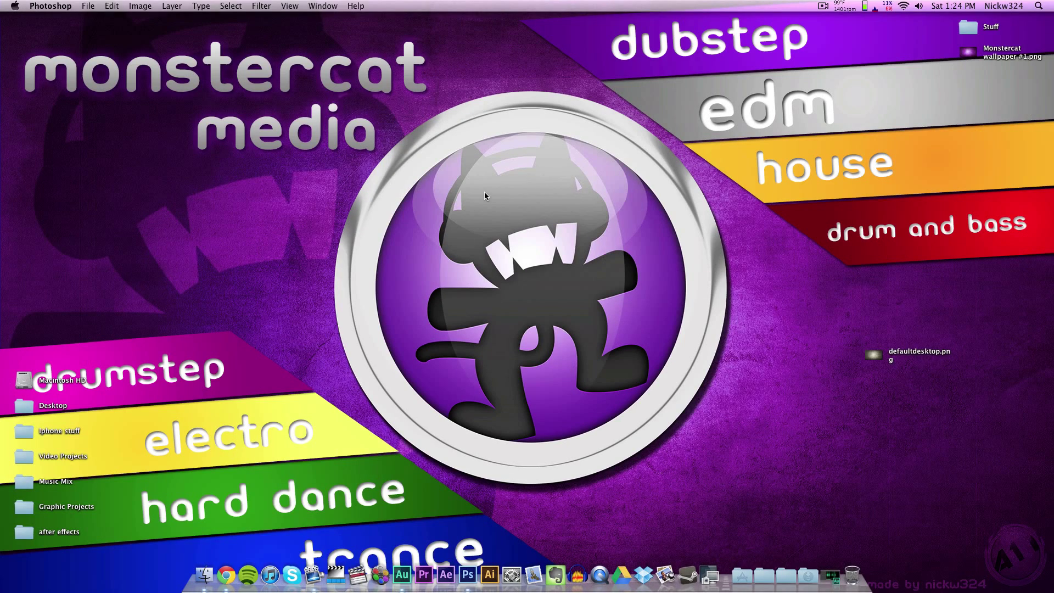
pyautogui.moveTo(994, 61); pyautogui.dragTo(910, 393)
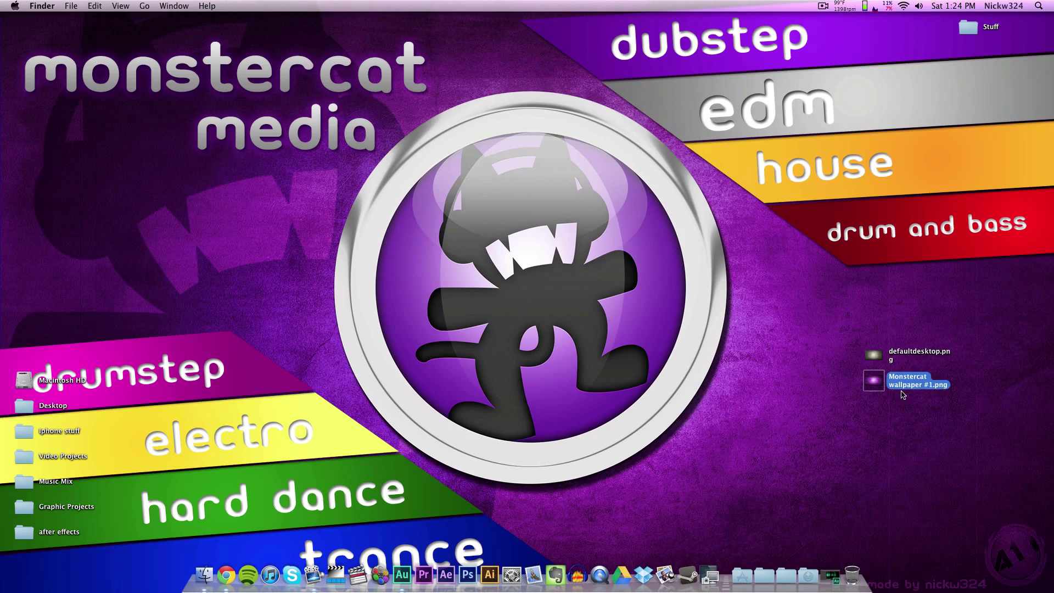
pyautogui.press('space')
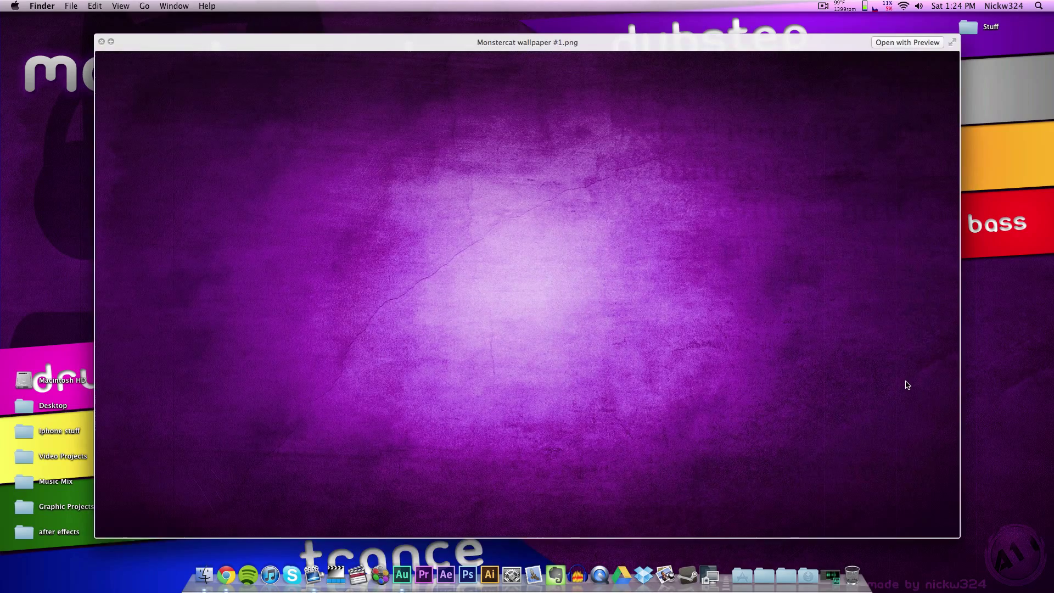
pyautogui.press('space')
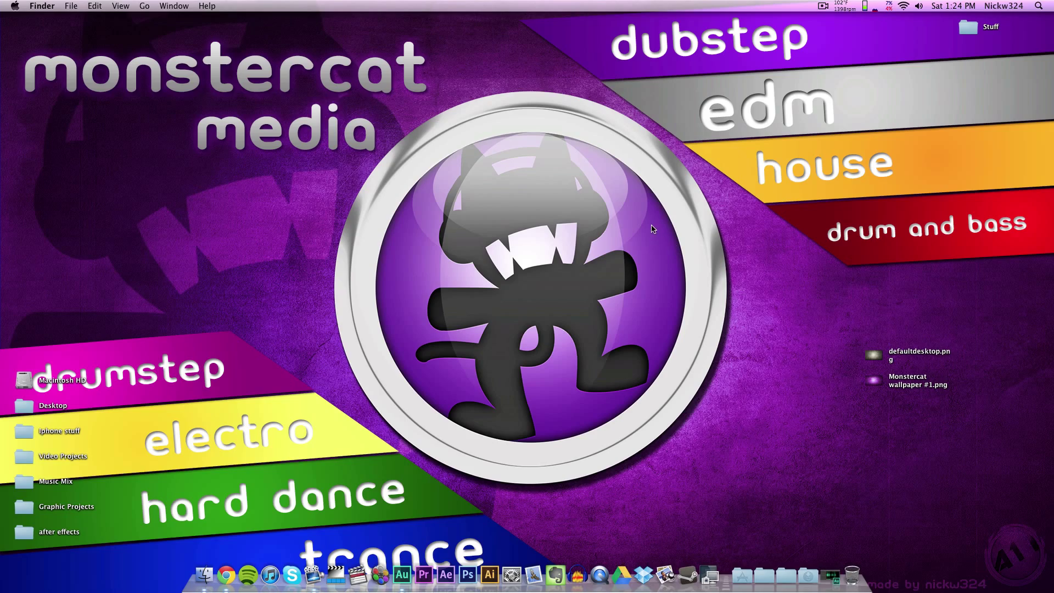
pyautogui.press('F3')
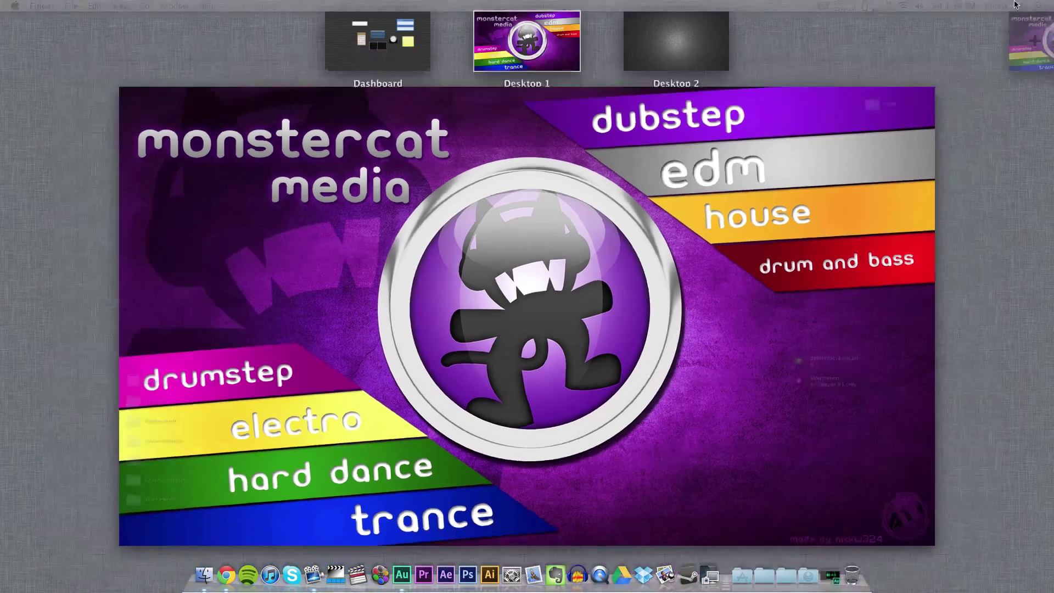
pyautogui.press('F3')
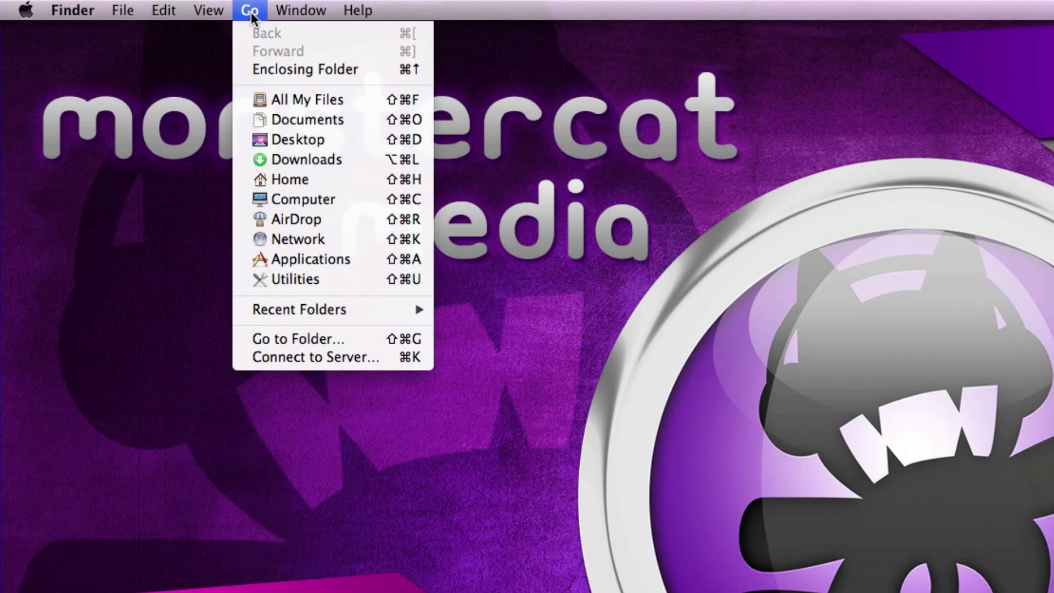
# Step: Go to CoreServices and open the Dock's Contents folder via Show Package Contents
pyautogui.click(286, 341)
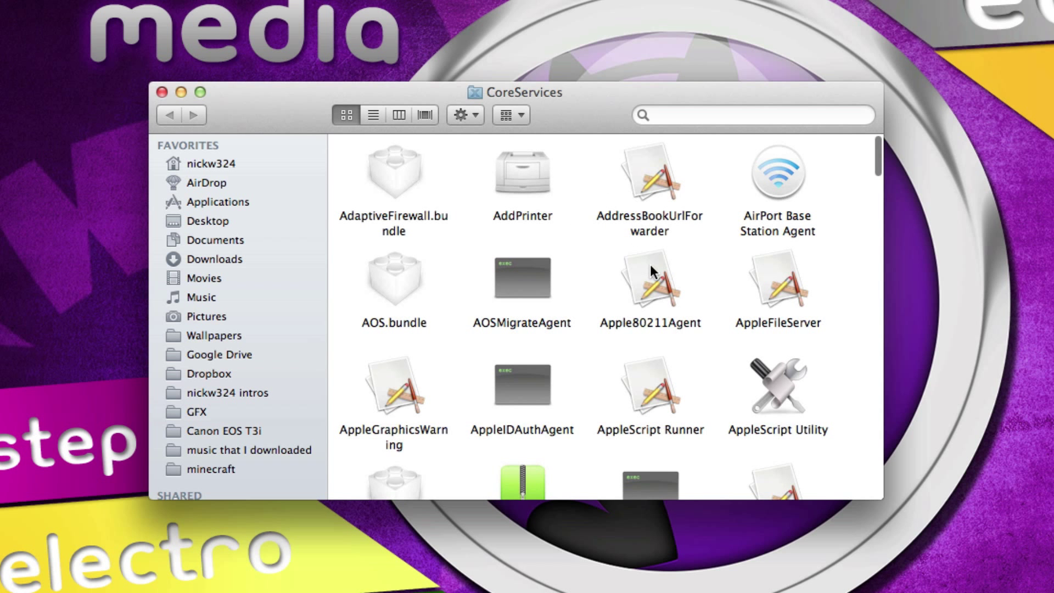
pyautogui.scroll(-15, 650, 265)
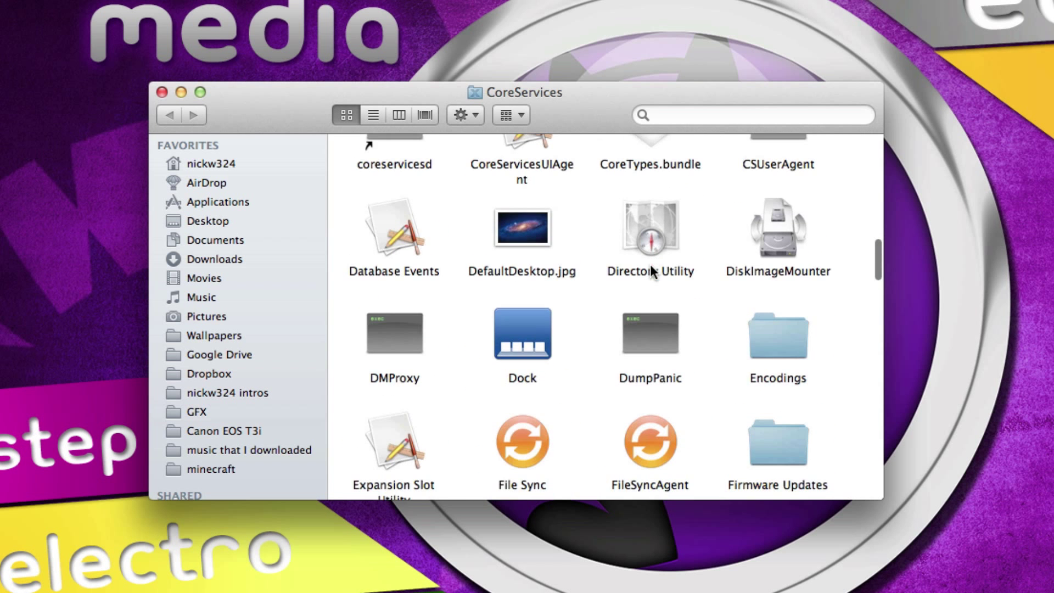
pyautogui.click(522, 327)
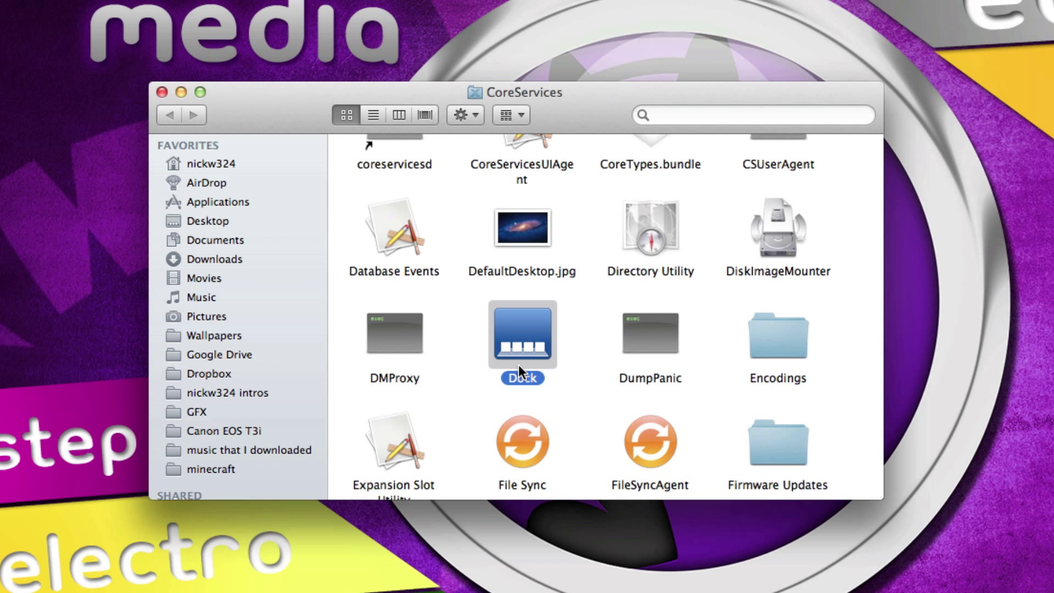
pyautogui.rightClick(509, 326)
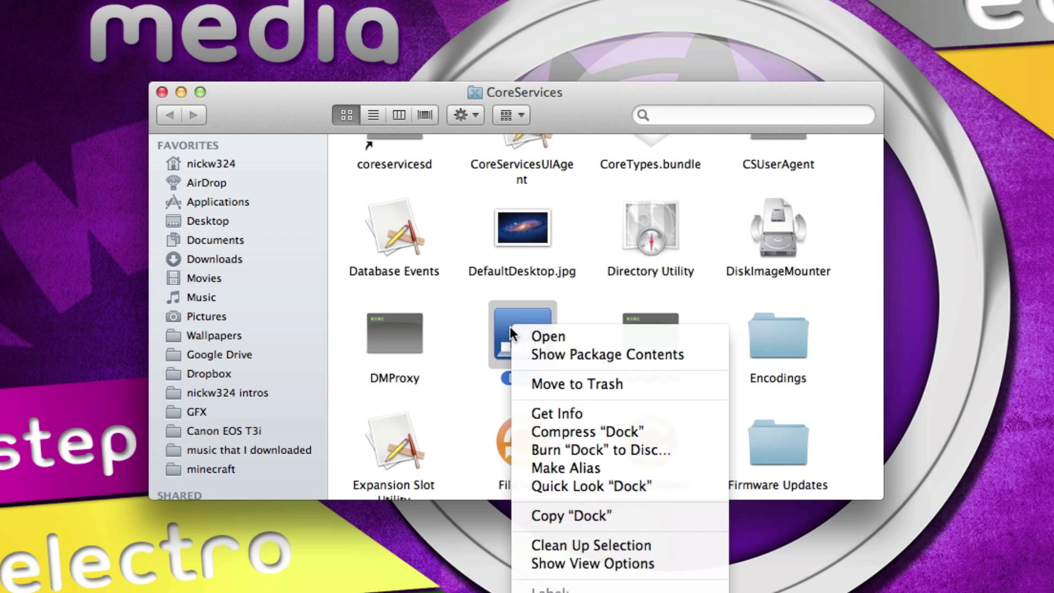
pyautogui.click(533, 354)
pyautogui.doubleClick(405, 179)
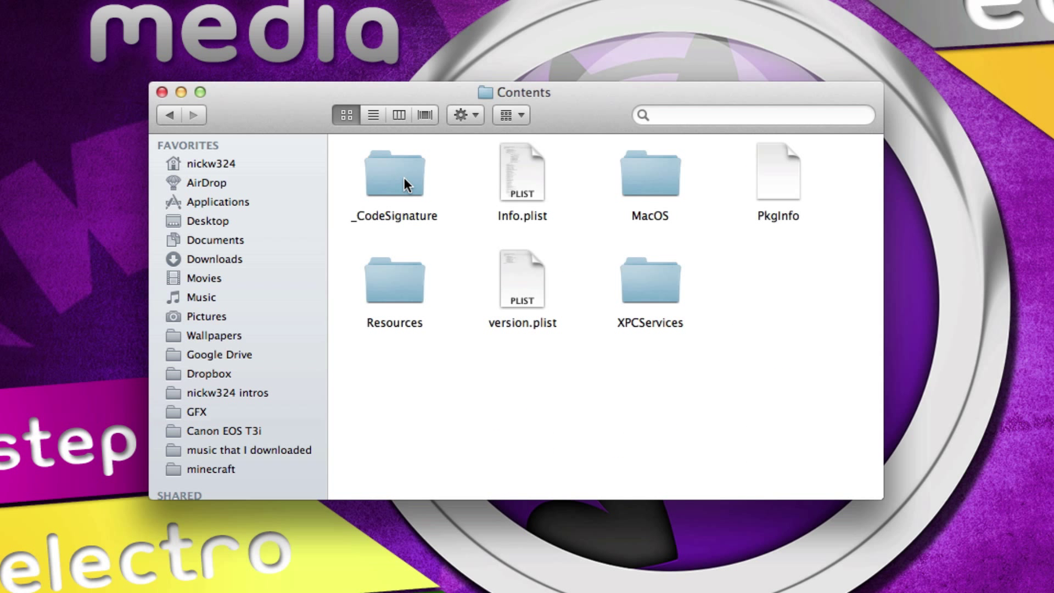
# Step: Open Resources and Quick Look defaultdesktop.png, revealing the grey linen texture
pyautogui.doubleClick(393, 288)
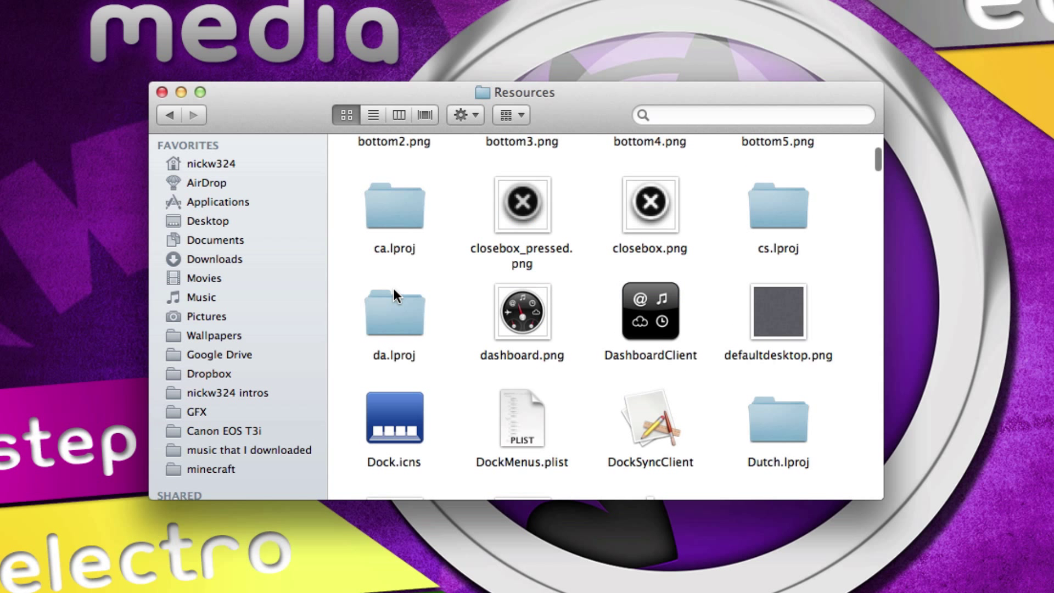
pyautogui.scroll(2, 397, 292)
pyautogui.scroll(-5, 402, 296)
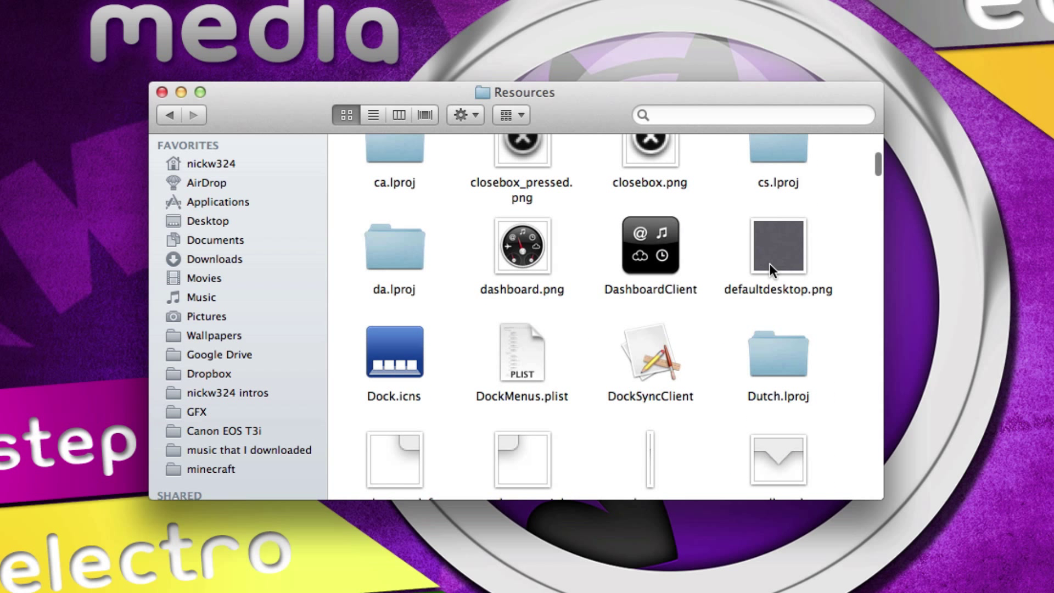
pyautogui.click(770, 263)
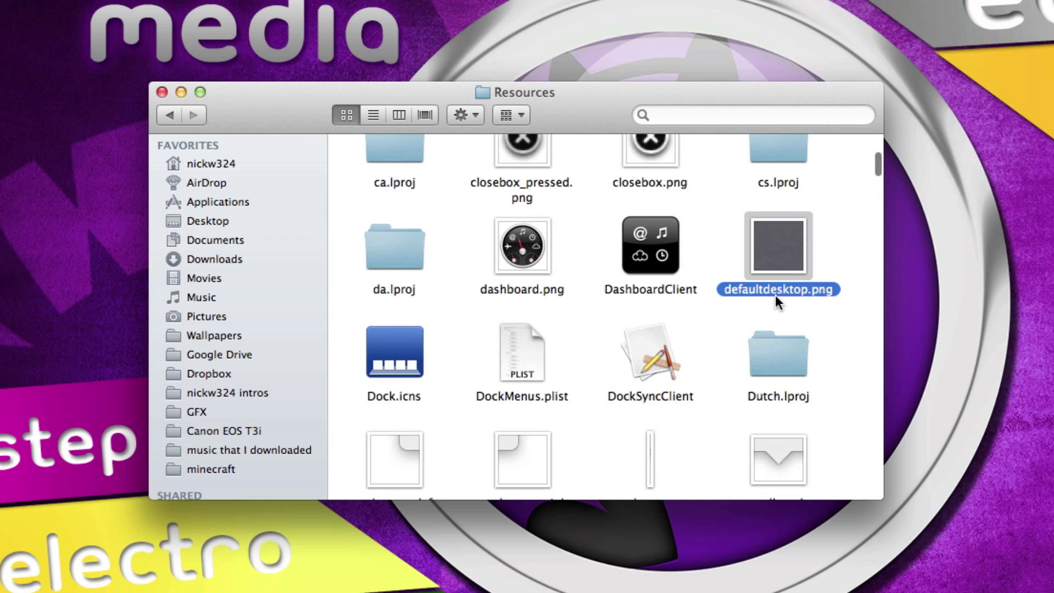
pyautogui.press('space')
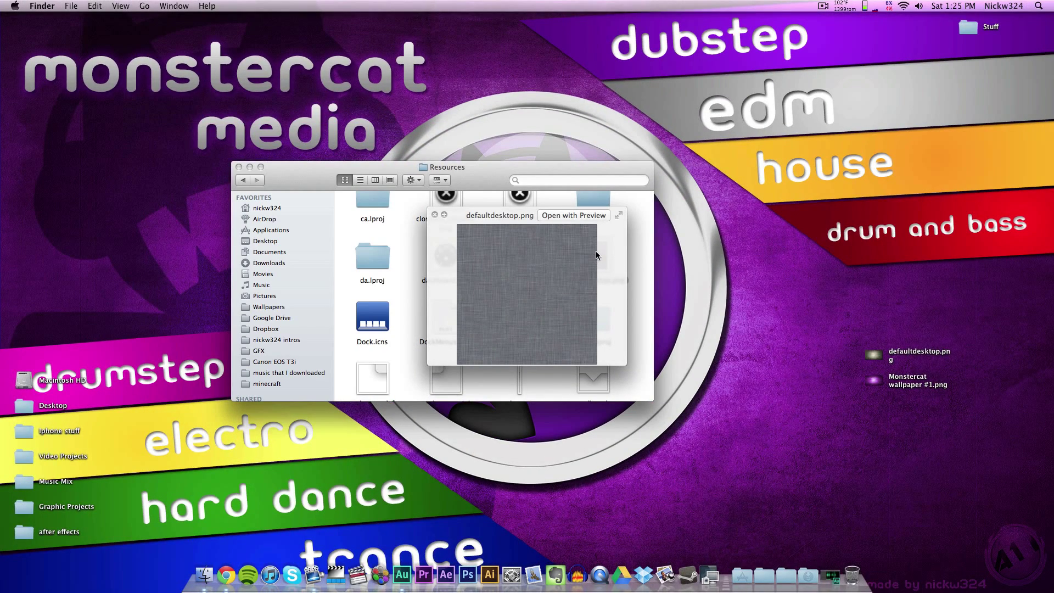
pyautogui.press('space')
pyautogui.click(631, 241)
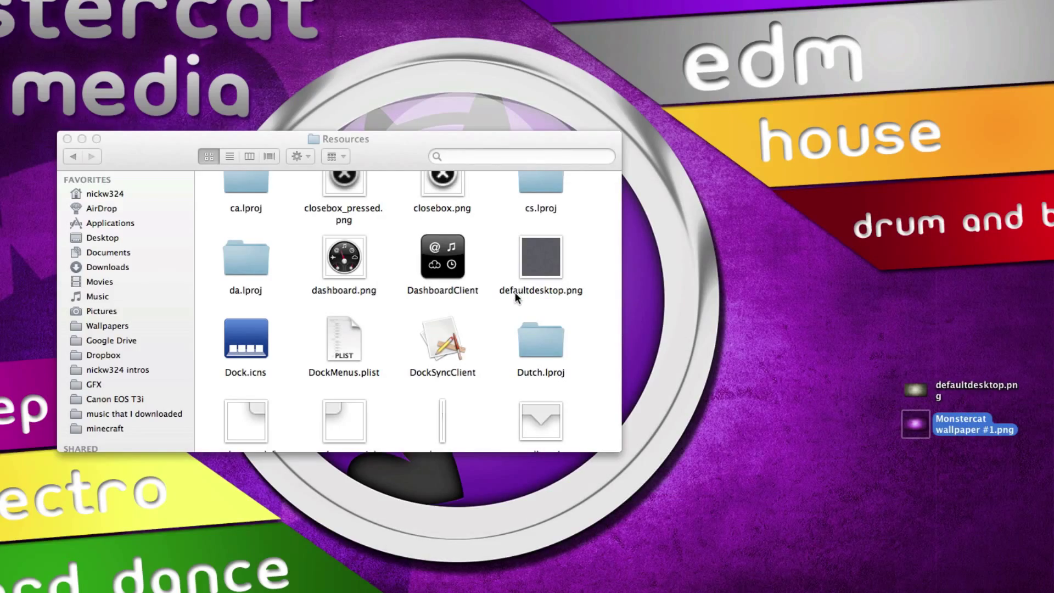
# Step: Copy the name defaultdesktop.png, then rename the file to defaultdesktop1.png in Resources
pyautogui.click(515, 288)
pyautogui.click(734, 325)
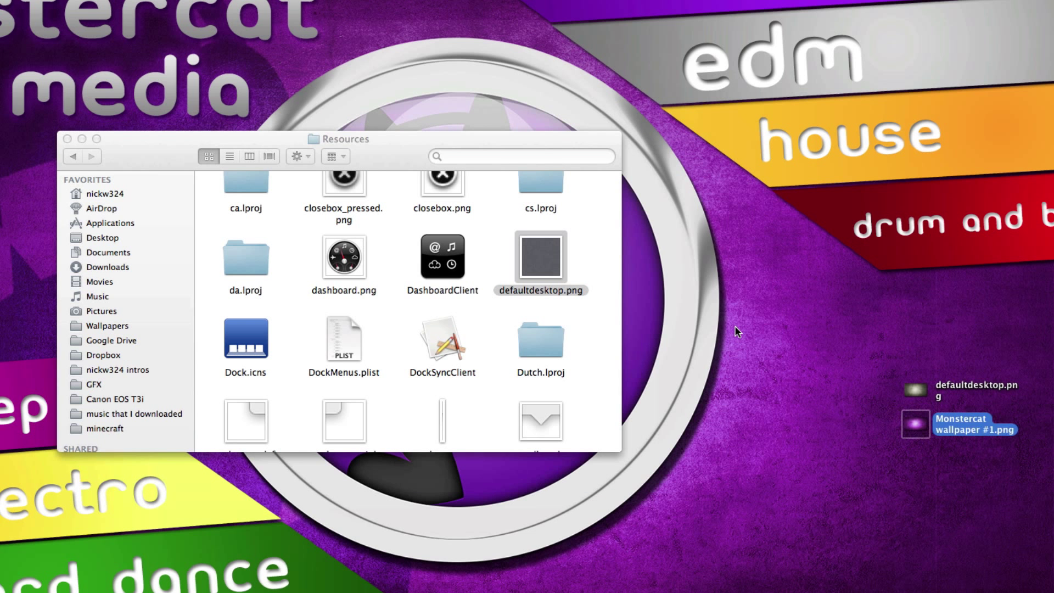
pyautogui.click(543, 295)
pyautogui.click(538, 288)
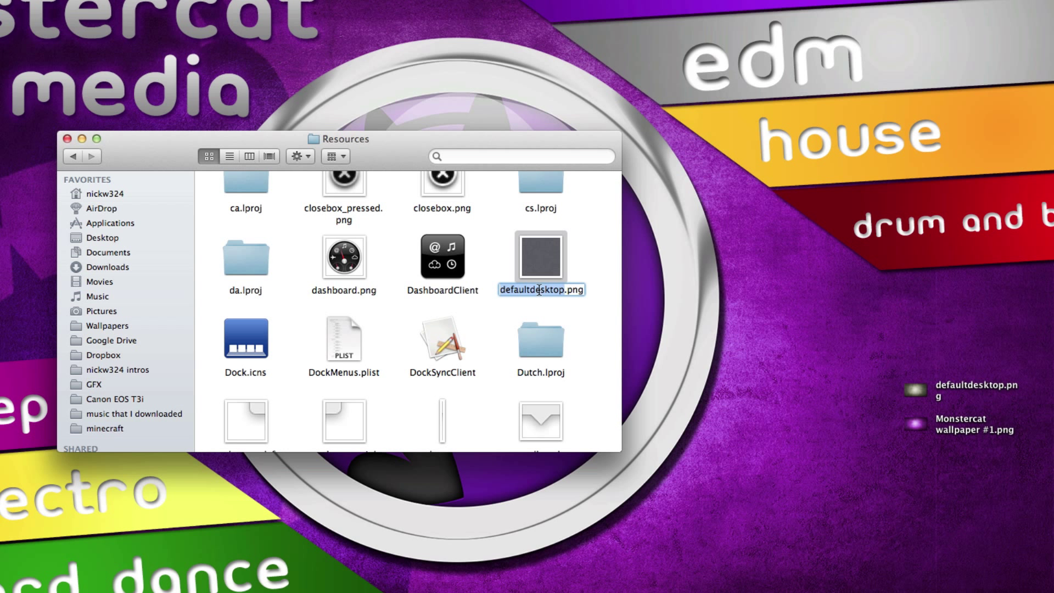
pyautogui.press('super')
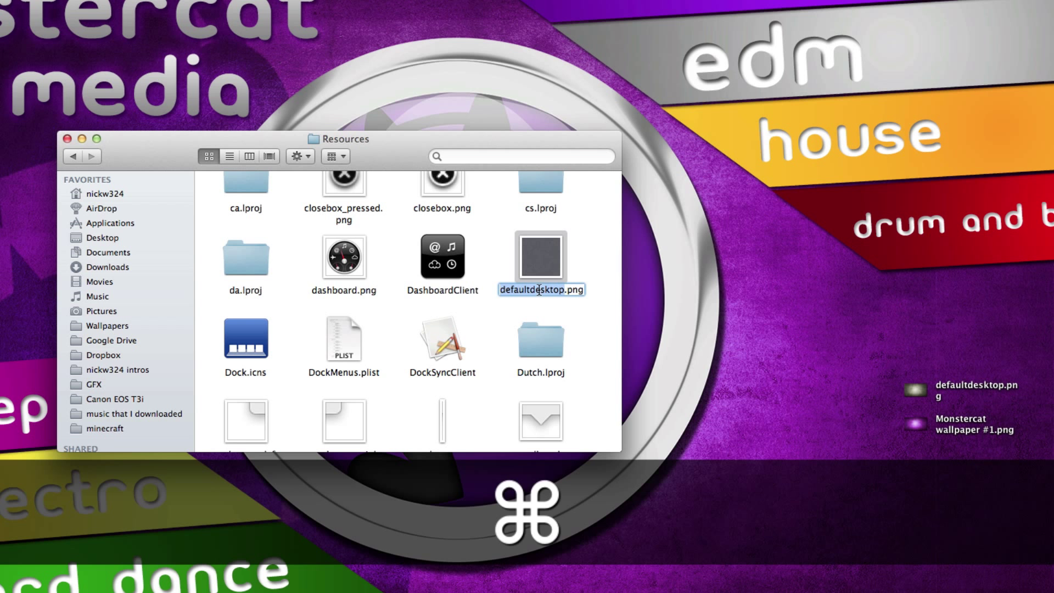
pyautogui.press('super+c')
pyautogui.click(563, 292)
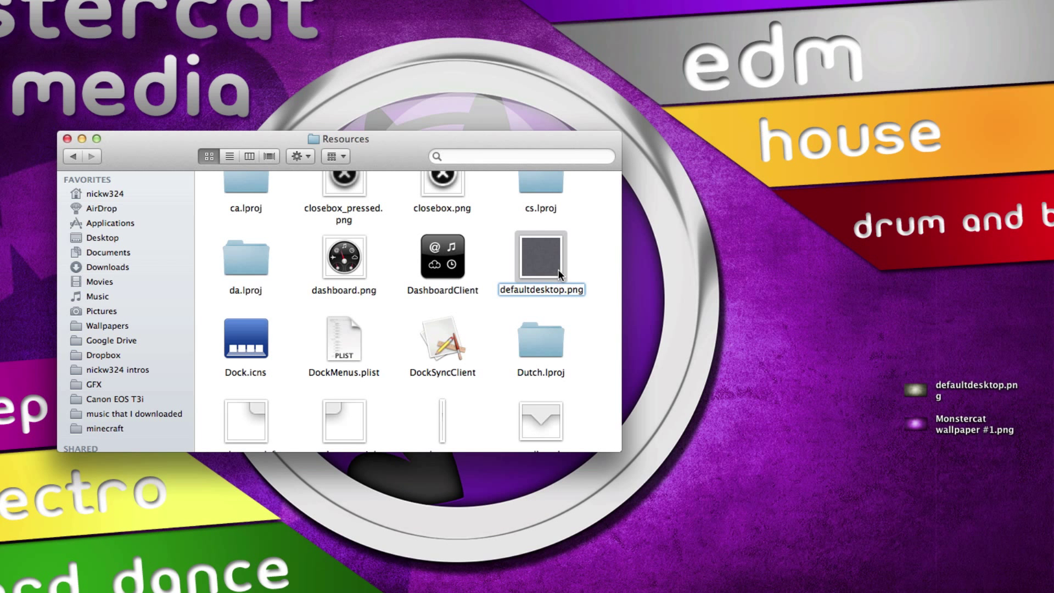
pyautogui.write('1')
pyautogui.press('Return')
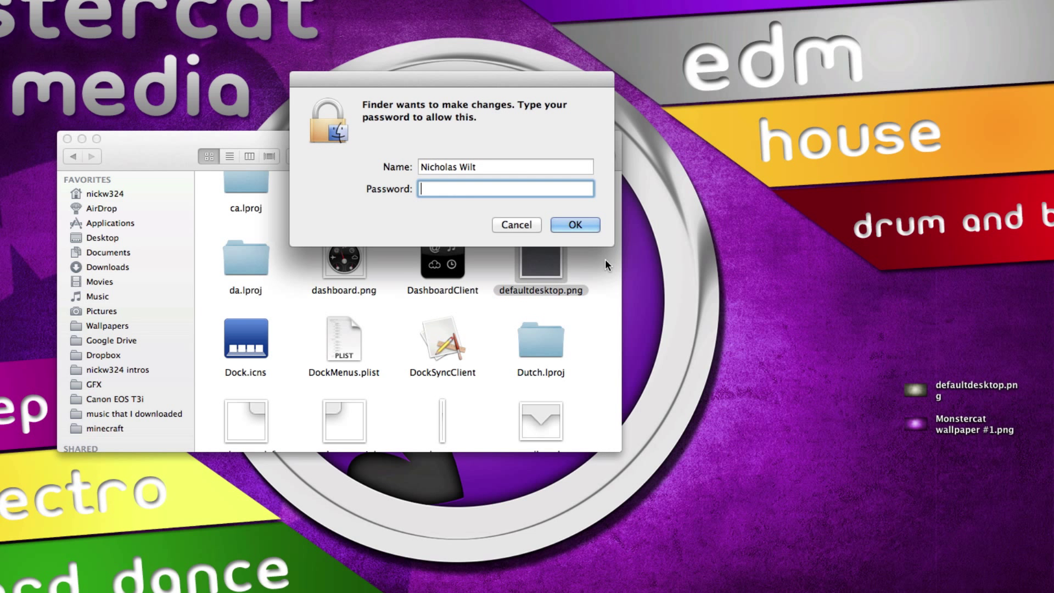
# Step: Approve the rename by entering the administrator password
pyautogui.write('•')
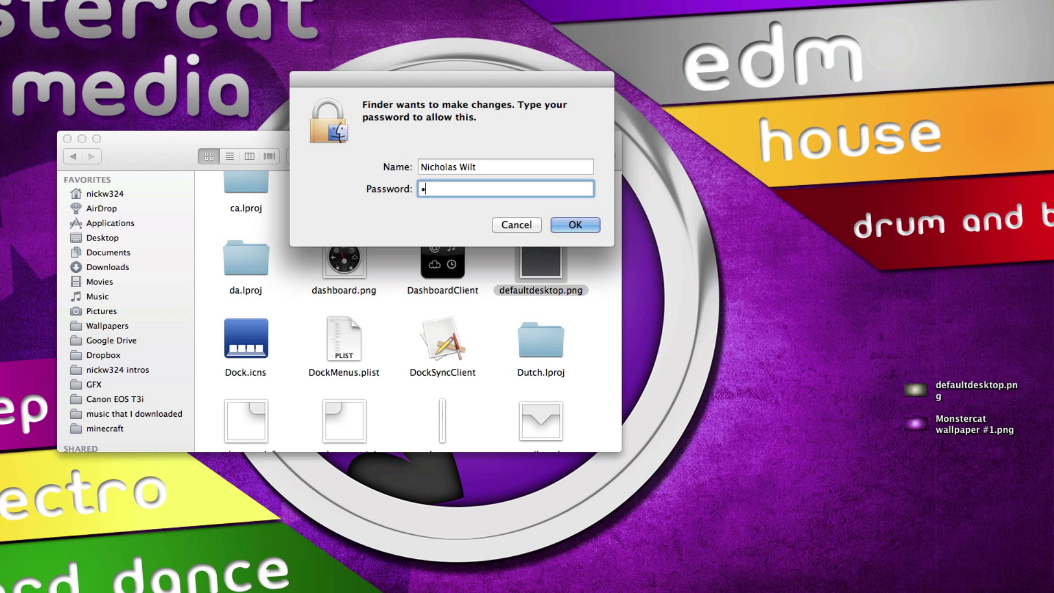
pyautogui.write('•••••••')
pyautogui.press('Return')
pyautogui.write('•••••••••')
pyautogui.press('Return')
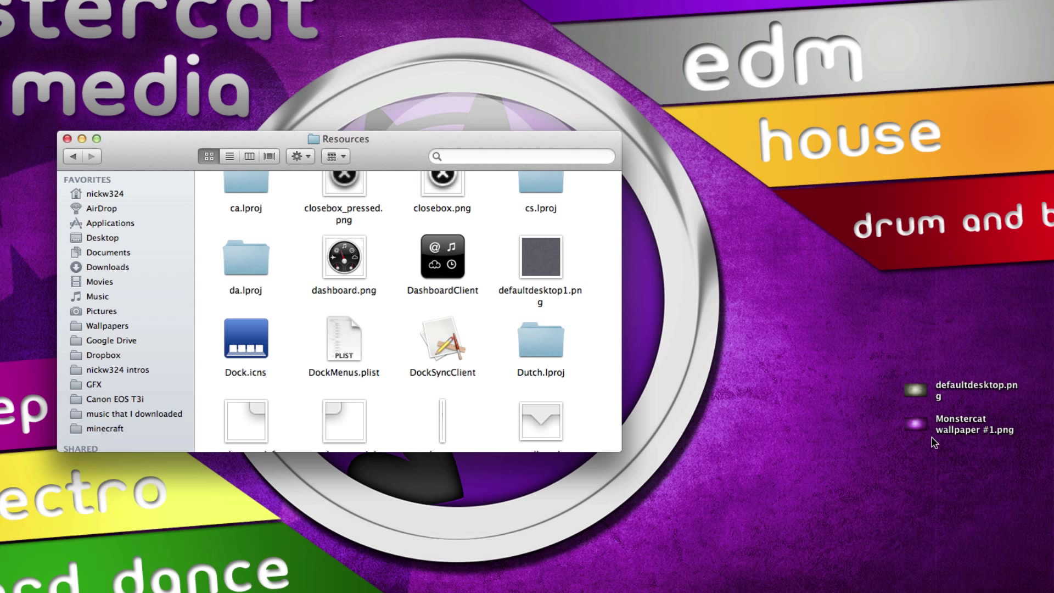
# Step: Try renaming the Monstercat wallpaper to defaultdesktop, dismissing the name-taken warning
pyautogui.click(963, 424)
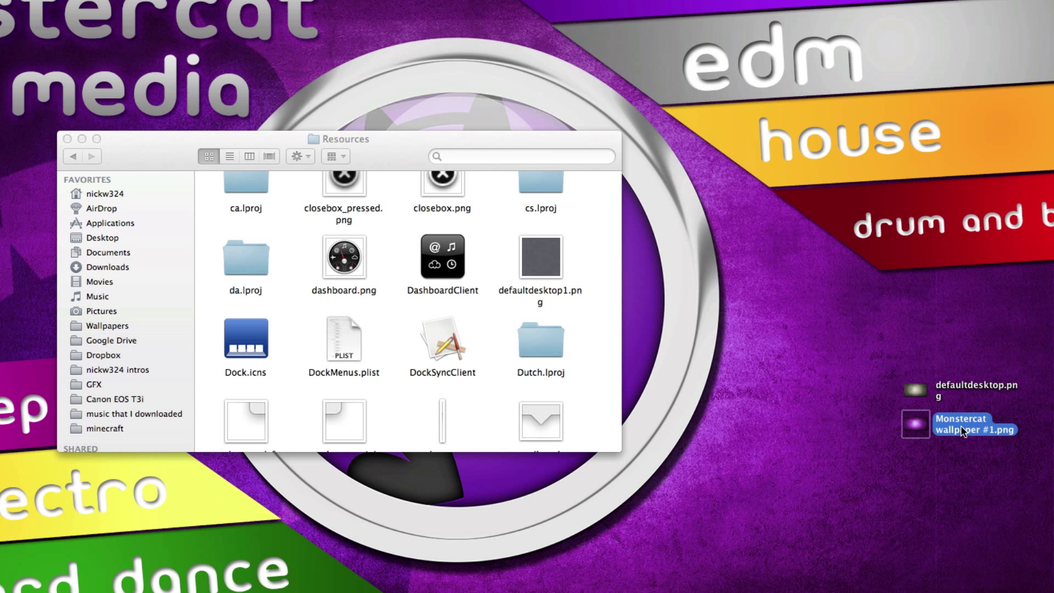
pyautogui.click(960, 430)
pyautogui.press('super+v')
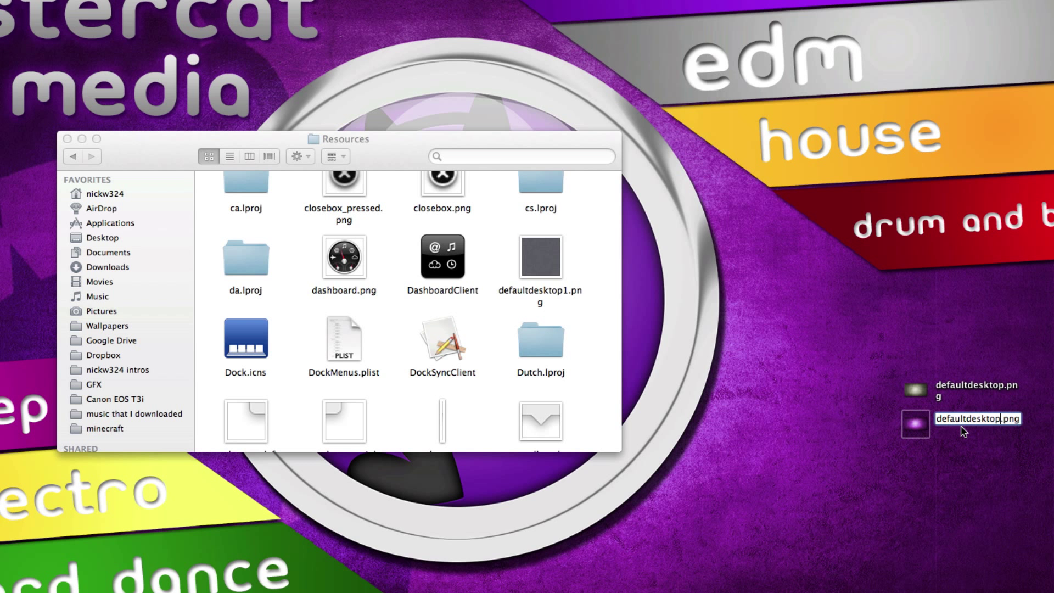
pyautogui.press('Return')
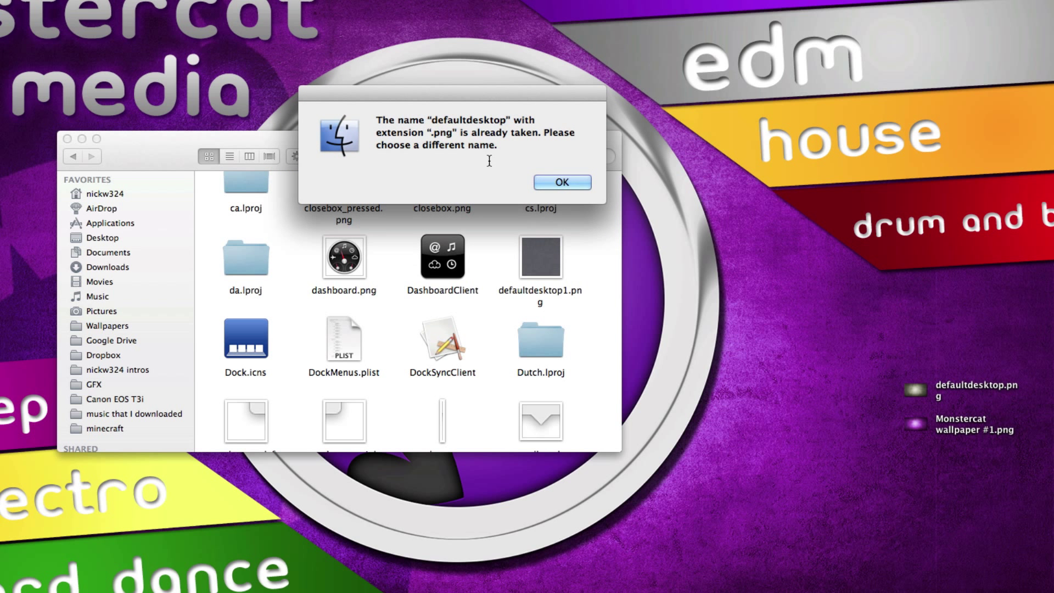
pyautogui.click(562, 182)
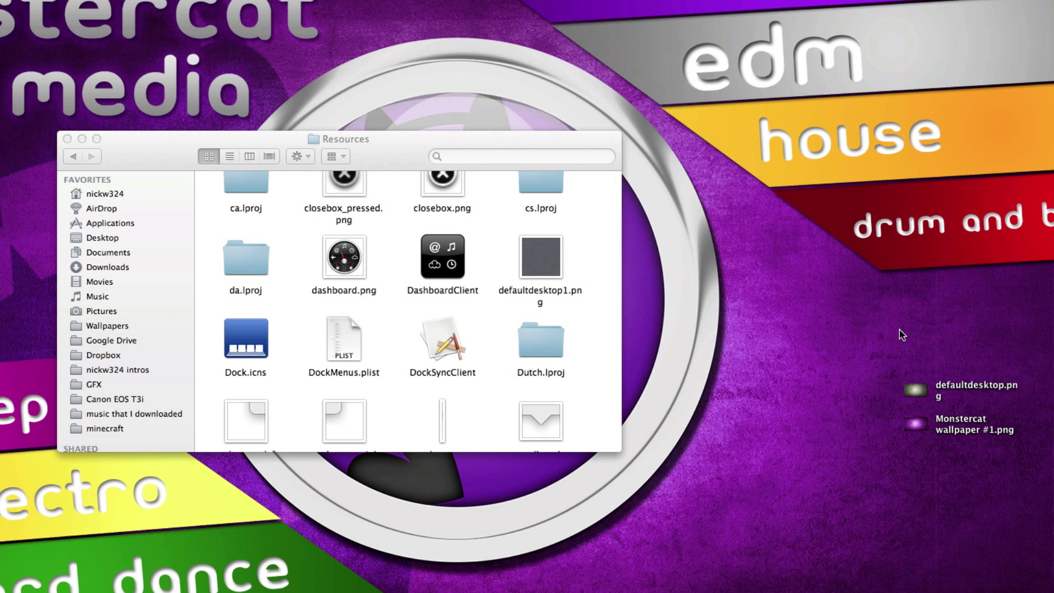
# Step: Trash the old desktop defaultdesktop.png and rename the wallpaper to defaultdesktop.png
pyautogui.moveTo(959, 399)
pyautogui.mouseDown()
pyautogui.moveTo(829, 473)
pyautogui.moveTo(959, 399)
pyautogui.mouseUp()
pyautogui.press('super+BackSpace')
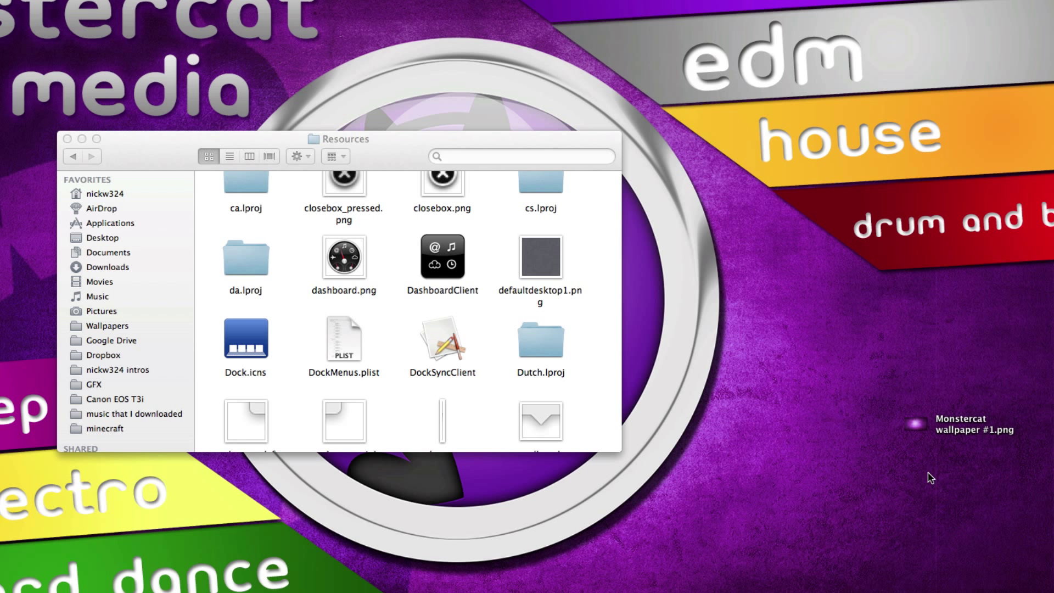
pyautogui.click(953, 432)
pyautogui.press('Return')
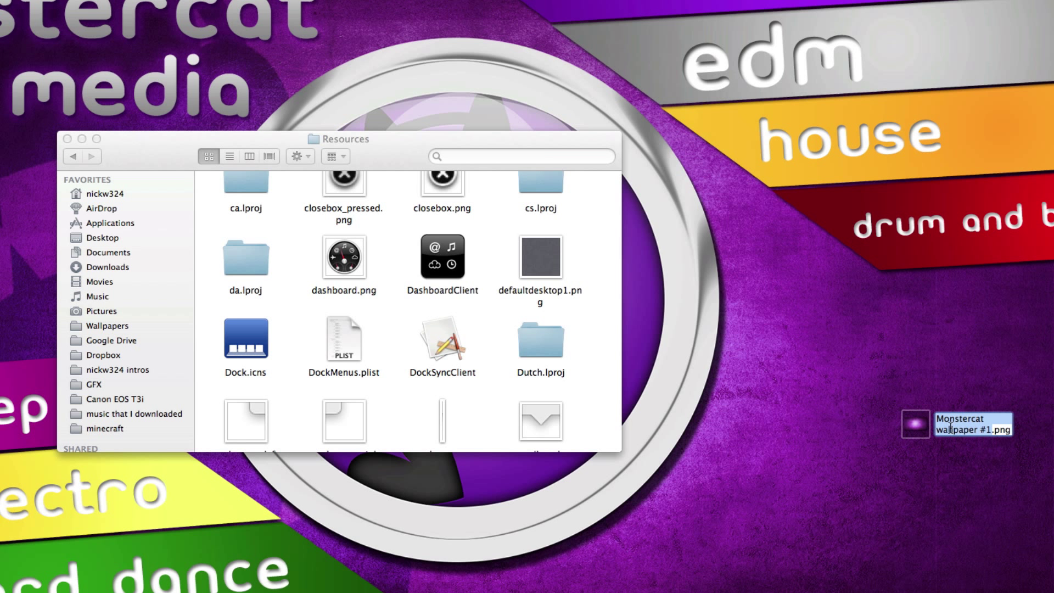
pyautogui.press('super+v')
pyautogui.press('Return')
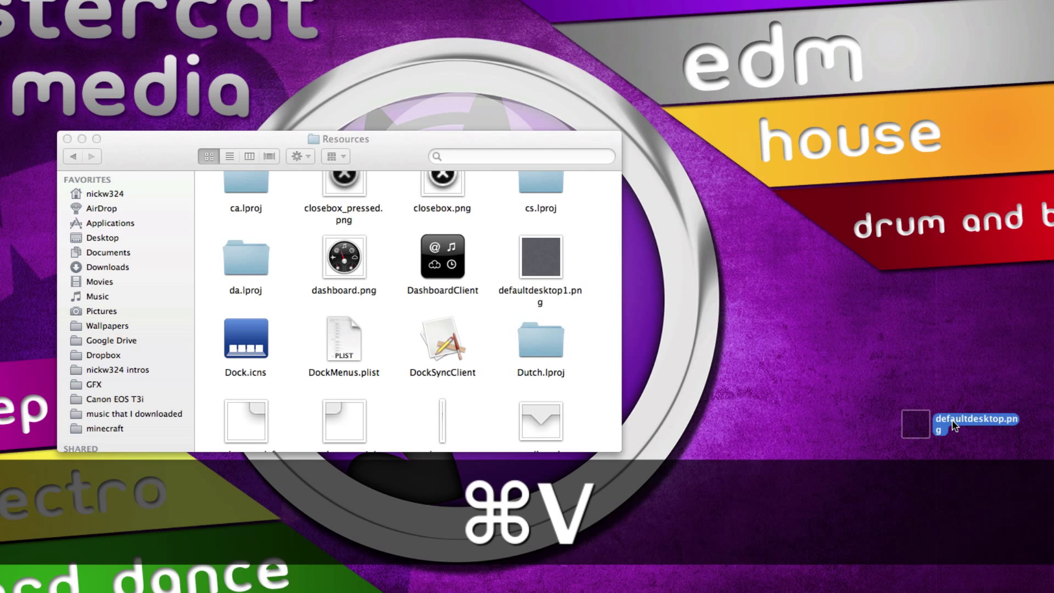
# Step: Copy defaultdesktop.png into the Dock's Resources folder, authenticating with the administrator password
pyautogui.moveTo(915, 424); pyautogui.dragTo(598, 308)
pyautogui.click(463, 184)
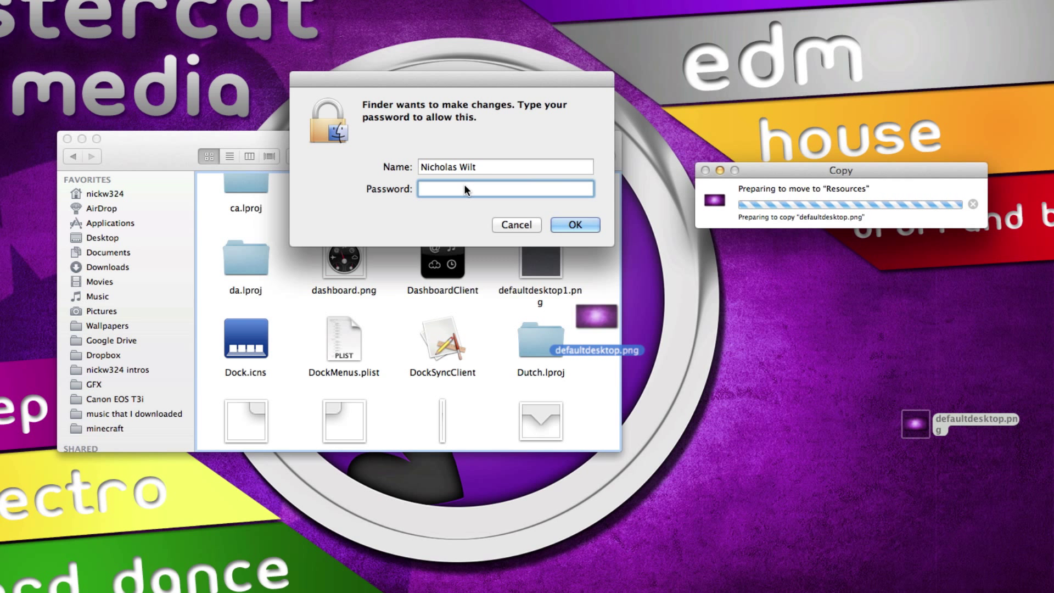
pyautogui.write('•••••')
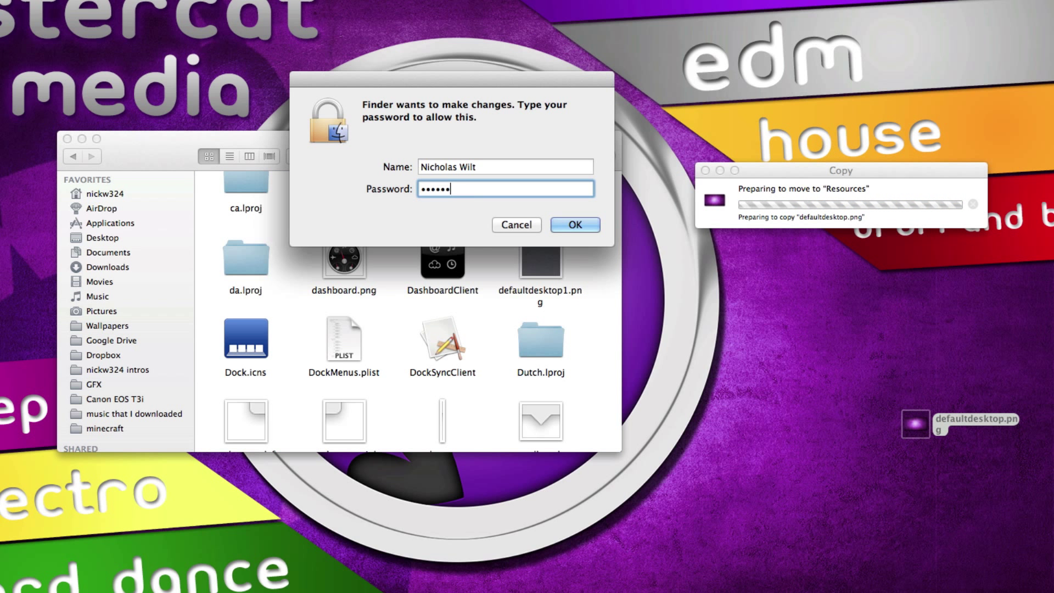
pyautogui.write('••••')
pyautogui.press('Return')
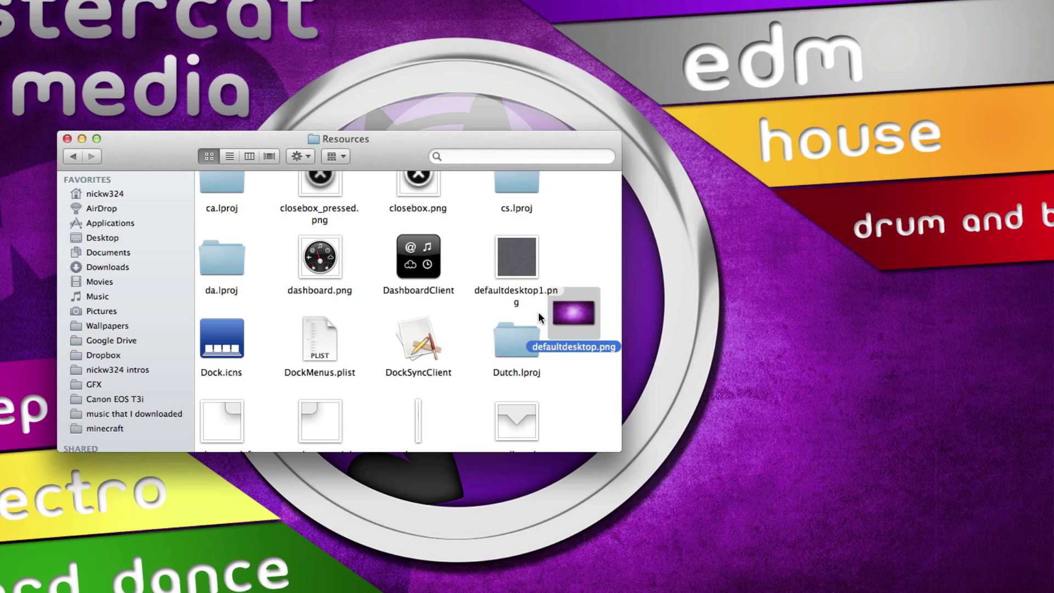
pyautogui.click(576, 379)
pyautogui.click(568, 310)
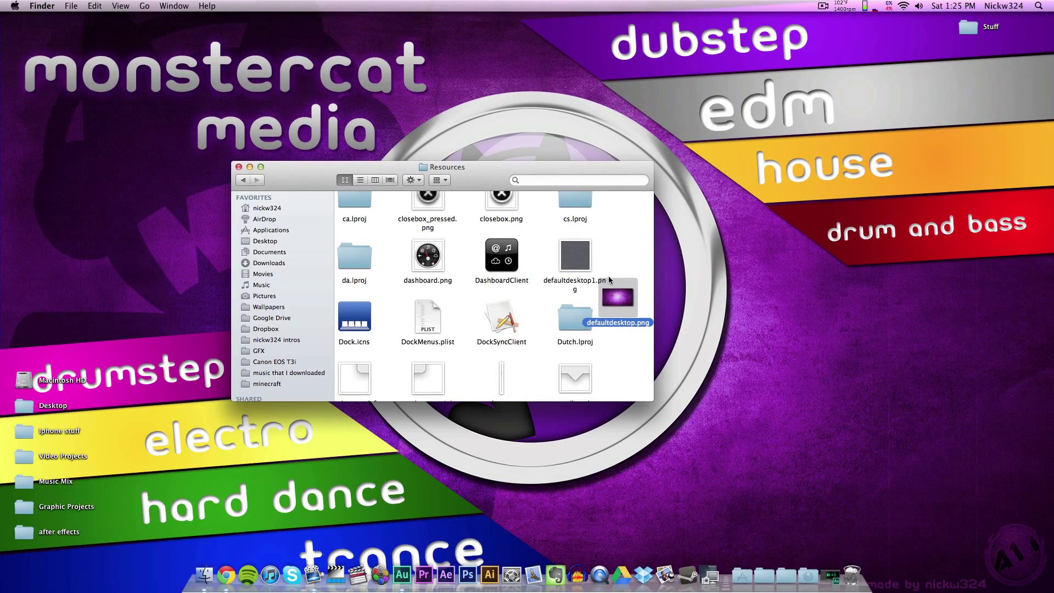
pyautogui.moveTo(1043, 3)
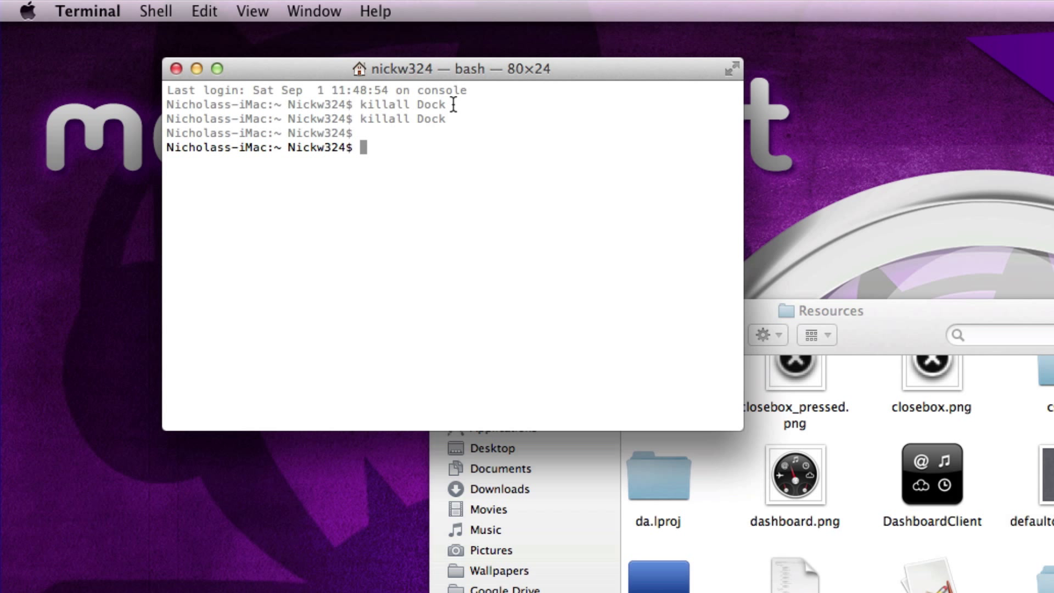
# Step: Run 'killall Dock' in Terminal, correcting the mistyped command first
pyautogui.write('killall Dock')
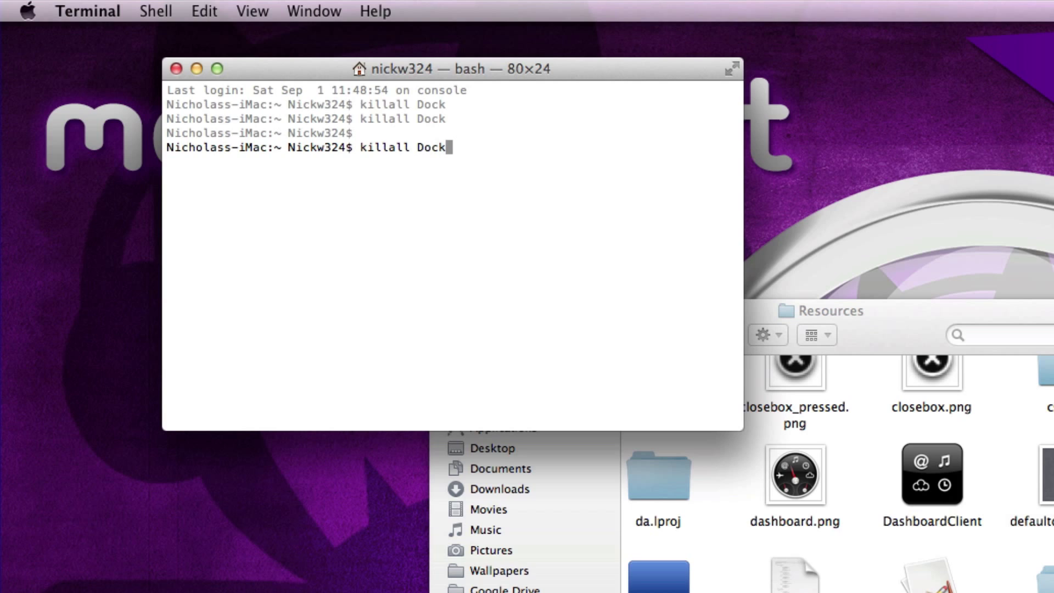
pyautogui.press('Return')
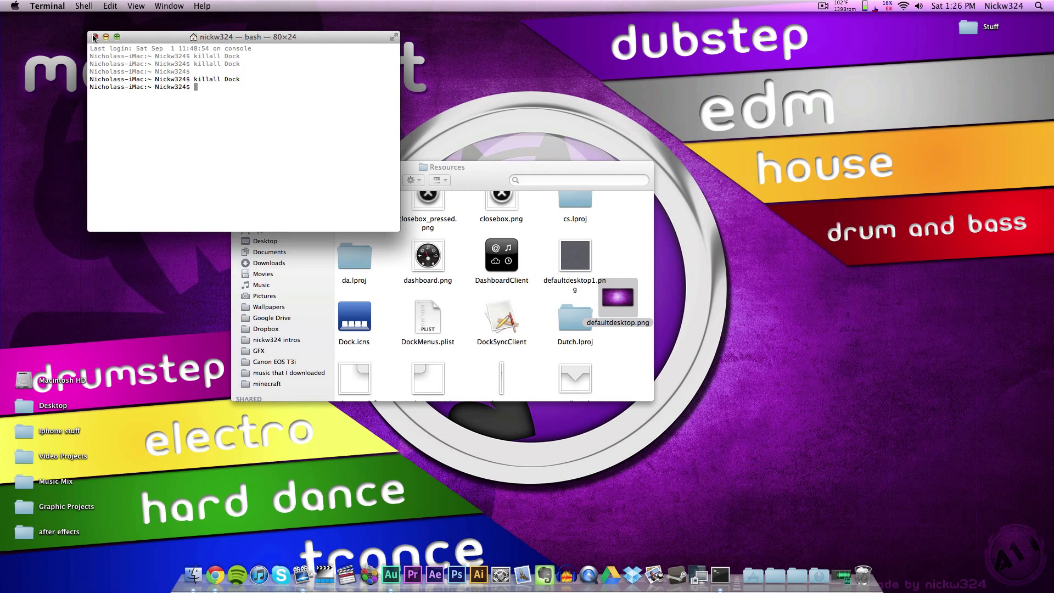
# Step: Close the Terminal window, check Mission Control's new background, and select defaultdesktop1.png in Resources
pyautogui.click(94, 37)
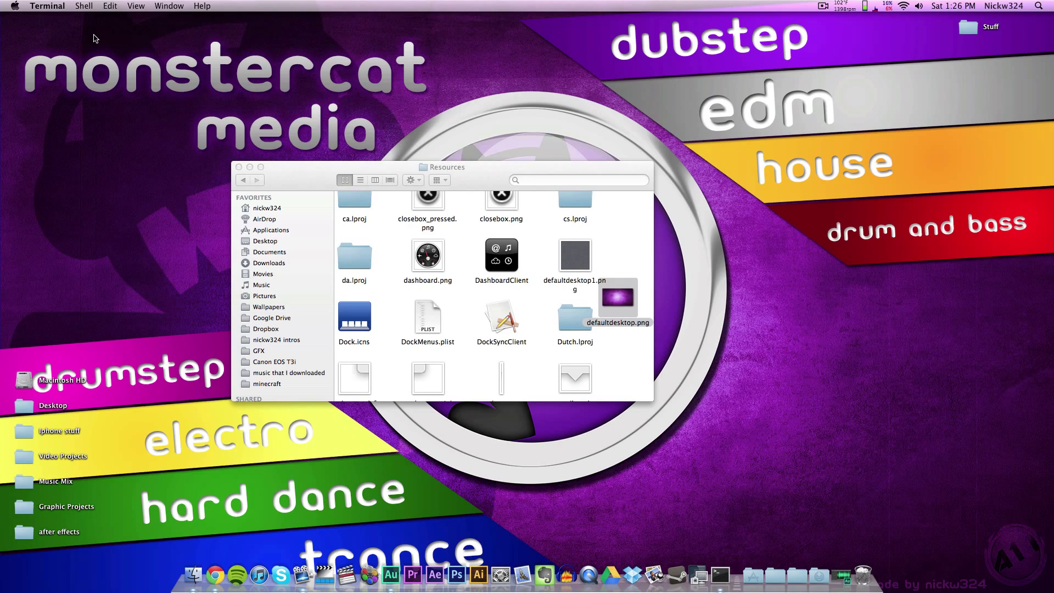
pyautogui.moveTo(1051, 2)
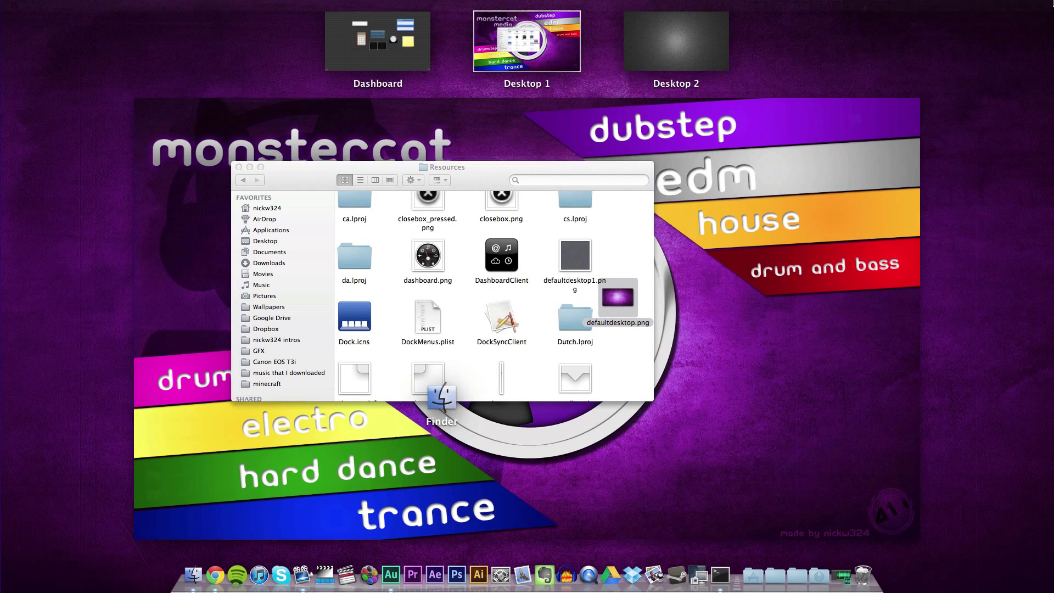
pyautogui.press('Escape')
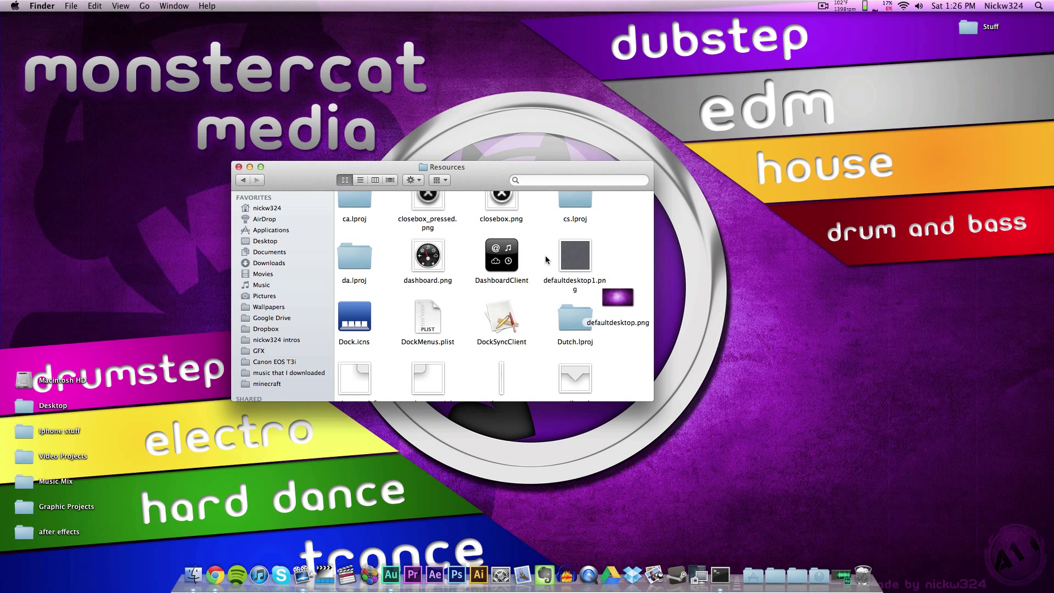
pyautogui.click(623, 300)
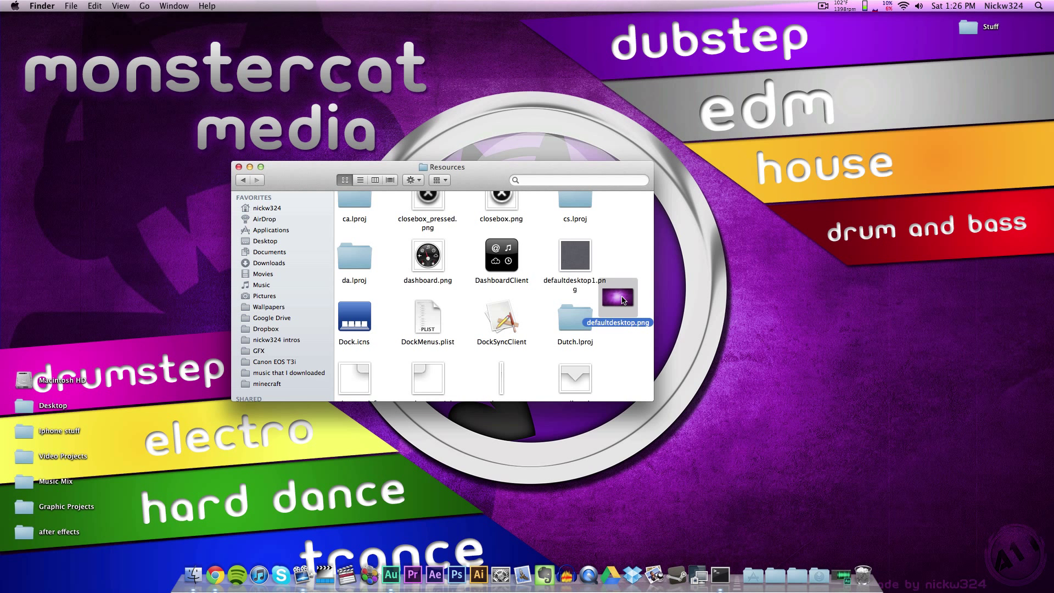
pyautogui.click(574, 281)
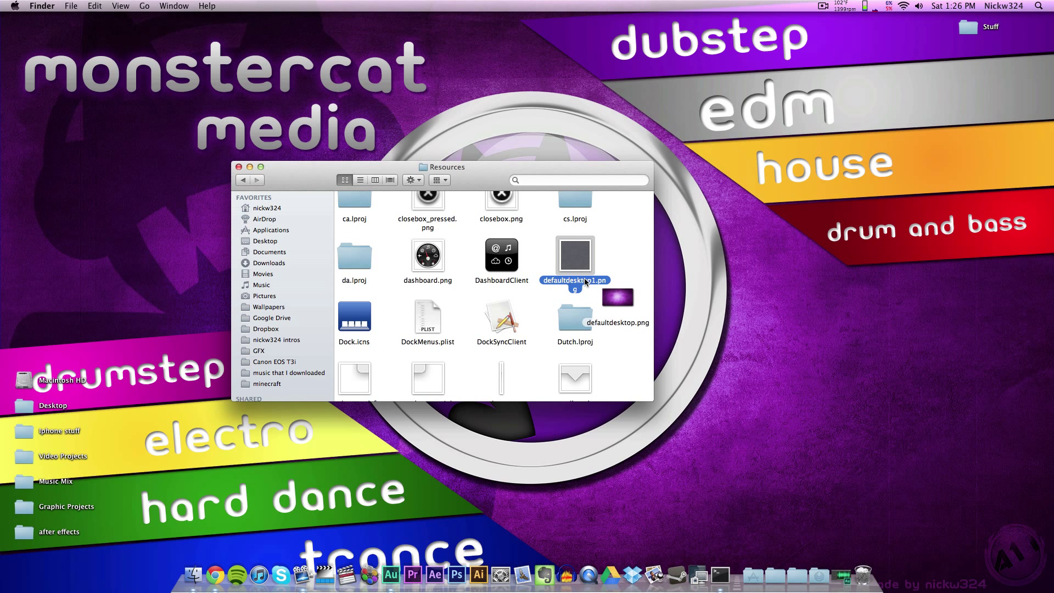
# Step: Quit Terminal from its Dock menu, recheck Mission Control, and close the Resources window
pyautogui.click(721, 575)
pyautogui.rightClick(721, 575)
pyautogui.click(729, 547)
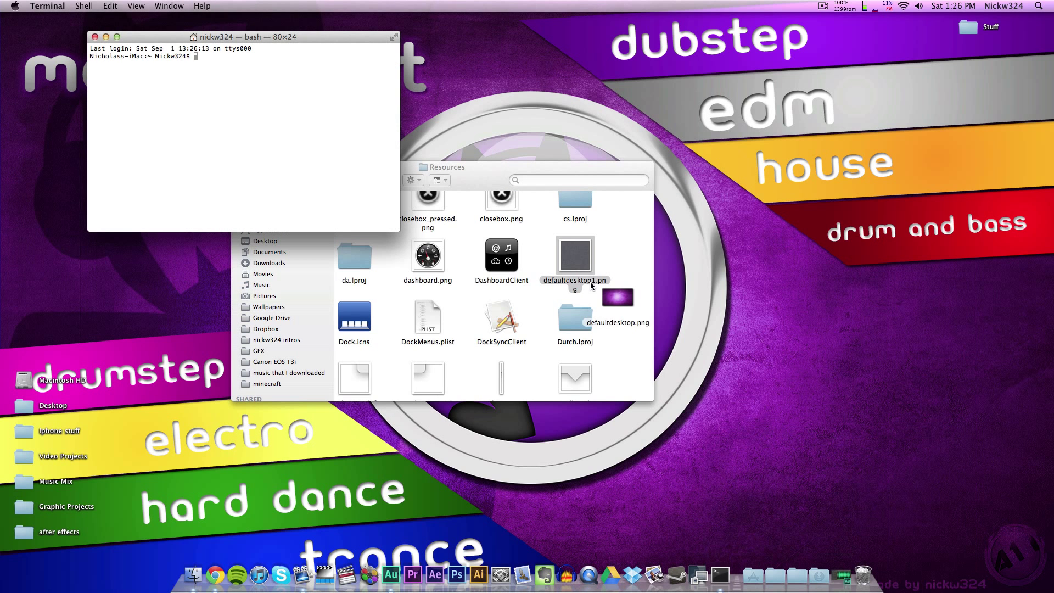
pyautogui.hotkey('ctrl', 'Up')
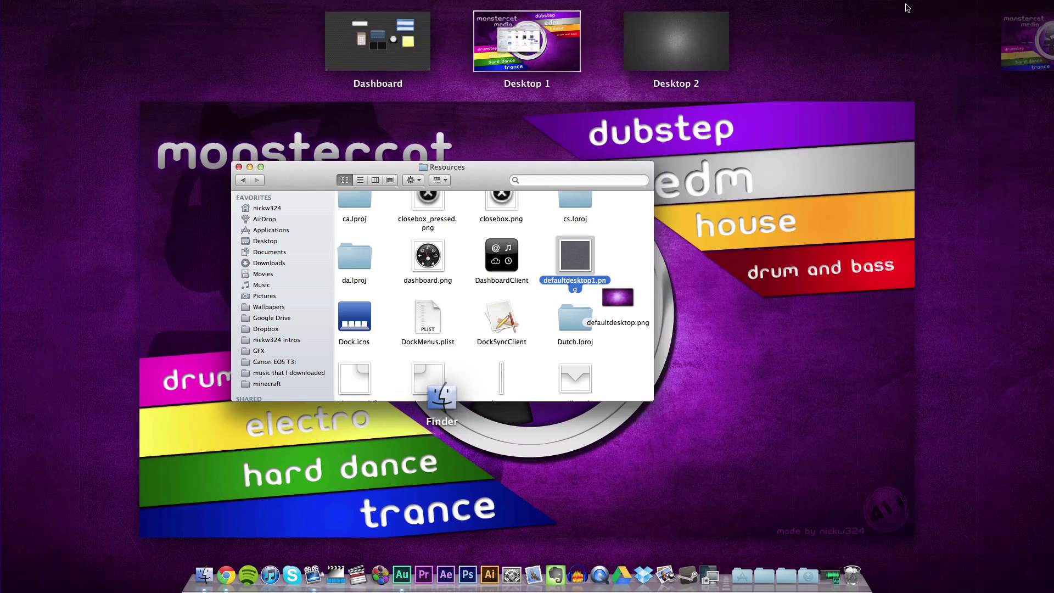
pyautogui.click(566, 136)
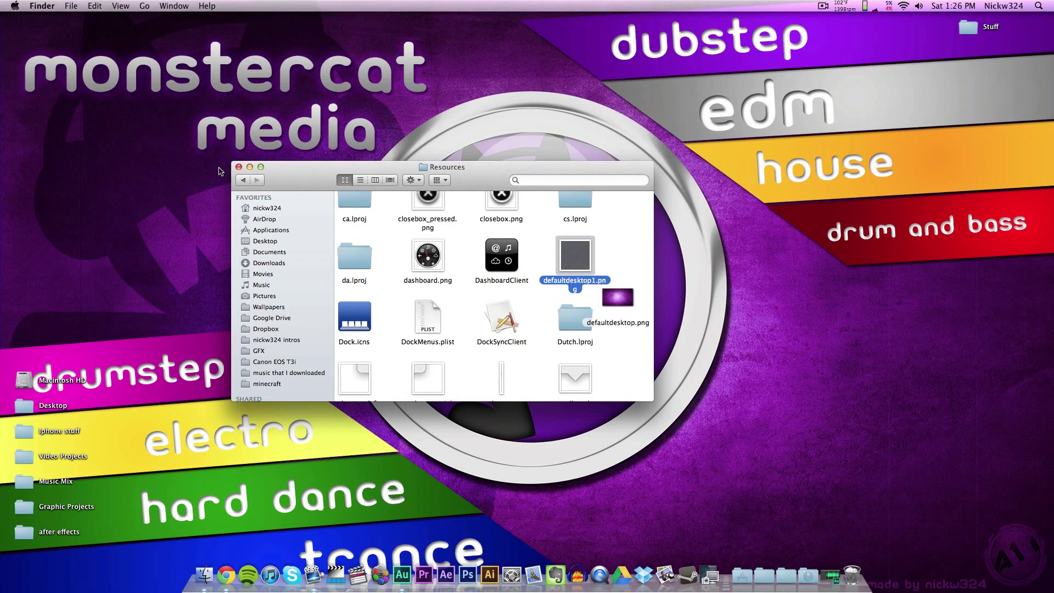
pyautogui.click(239, 167)
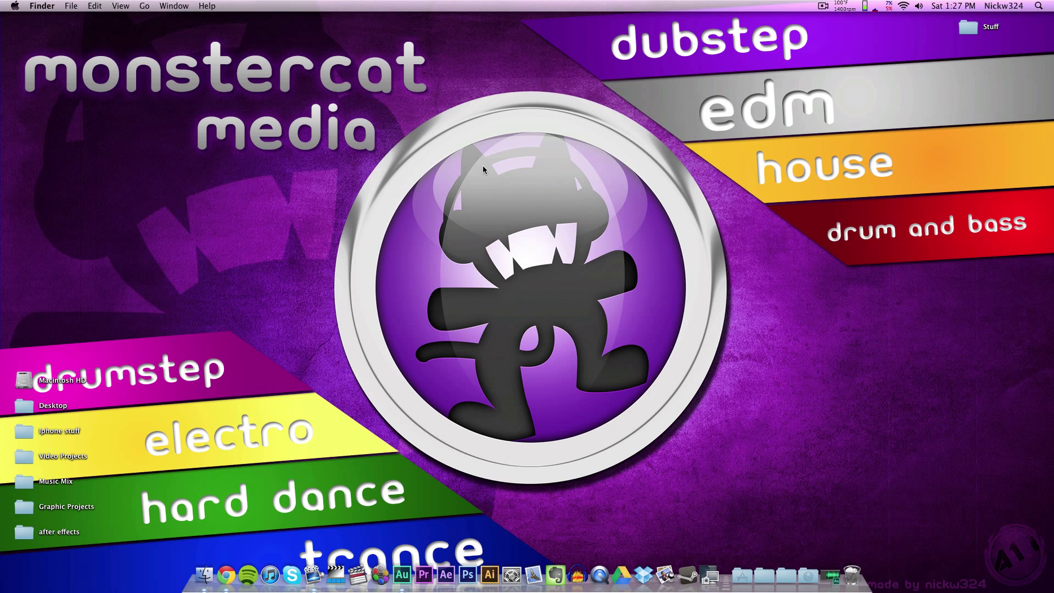